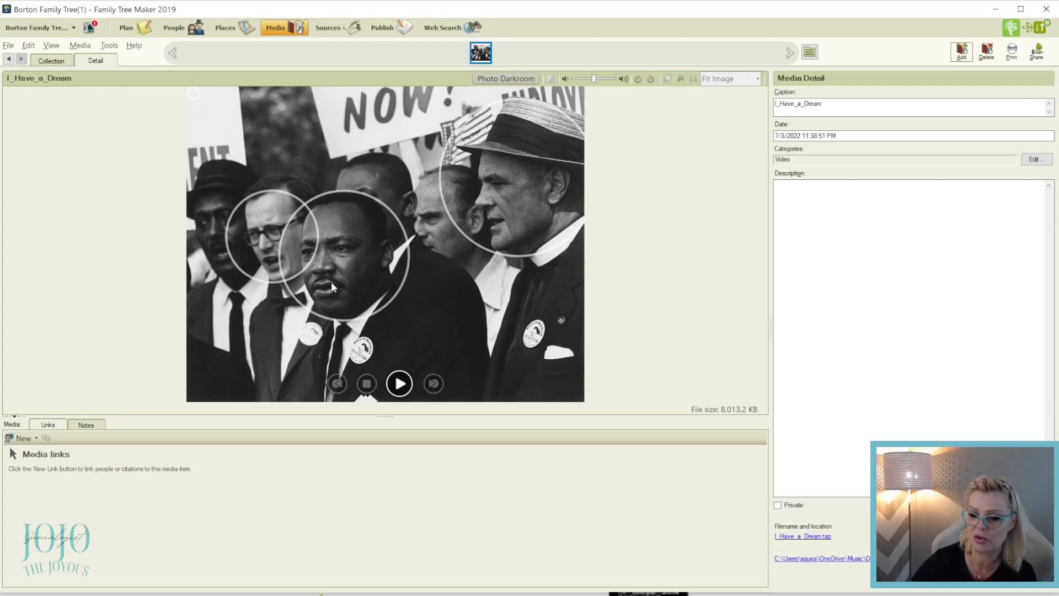
# Play the SoundSpot recordings for the centre, left and right faces in I_Have_a_Dream.
pyautogui.click(347, 284)
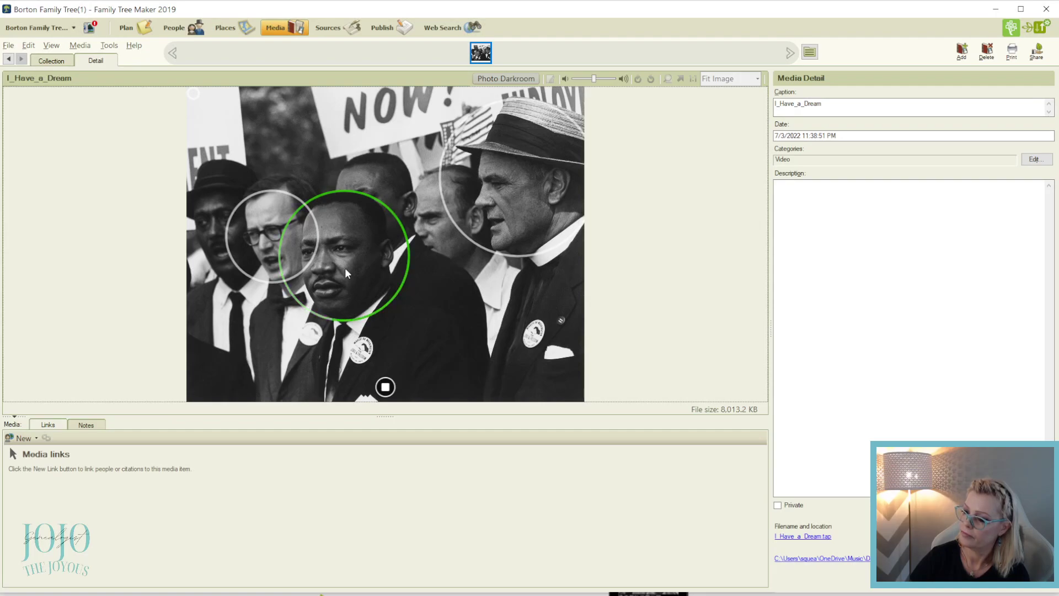
pyautogui.click(266, 244)
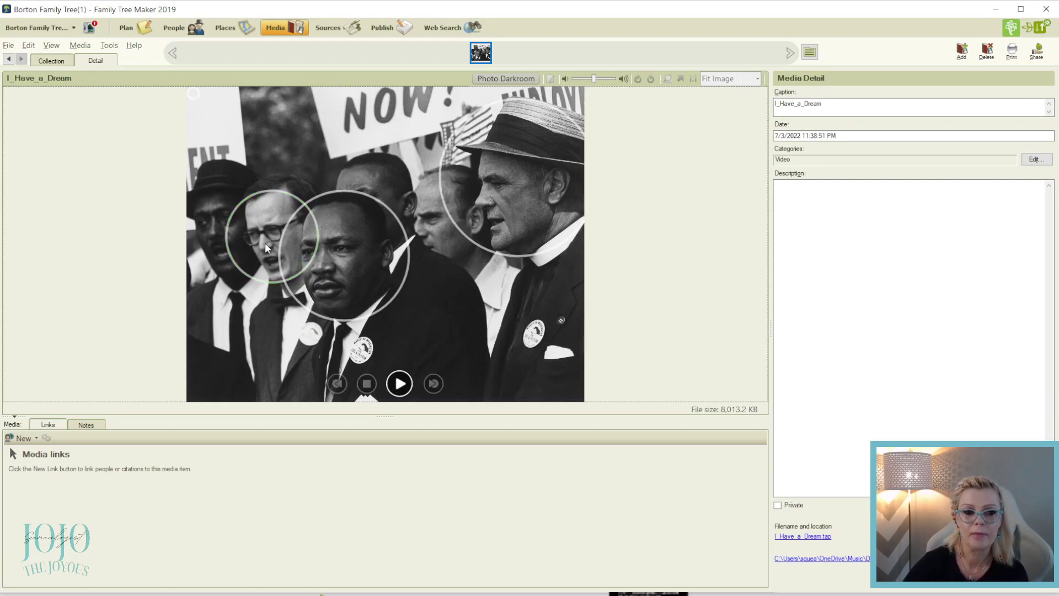
pyautogui.click(488, 180)
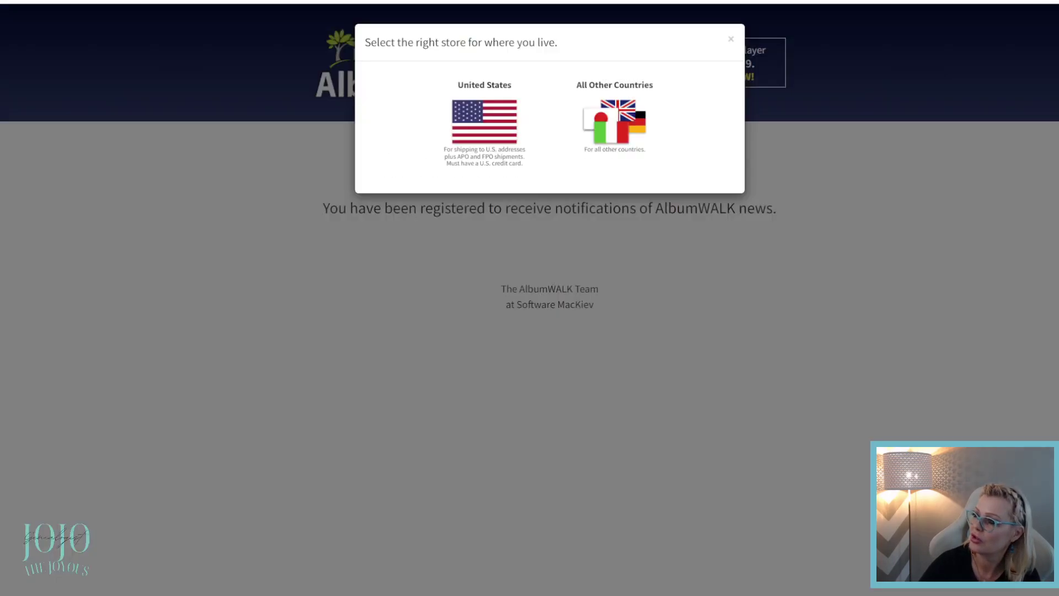
# Dismiss the store-selection popup and scroll down the AlbumWALK page.
pyautogui.click(294, 115)
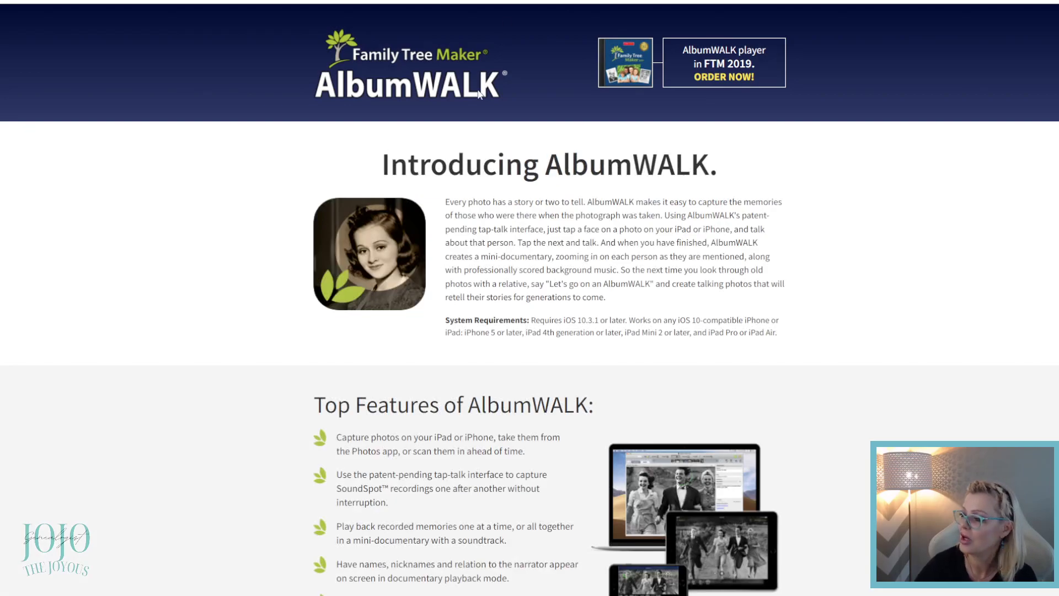
pyautogui.scroll(-5, 458, 276)
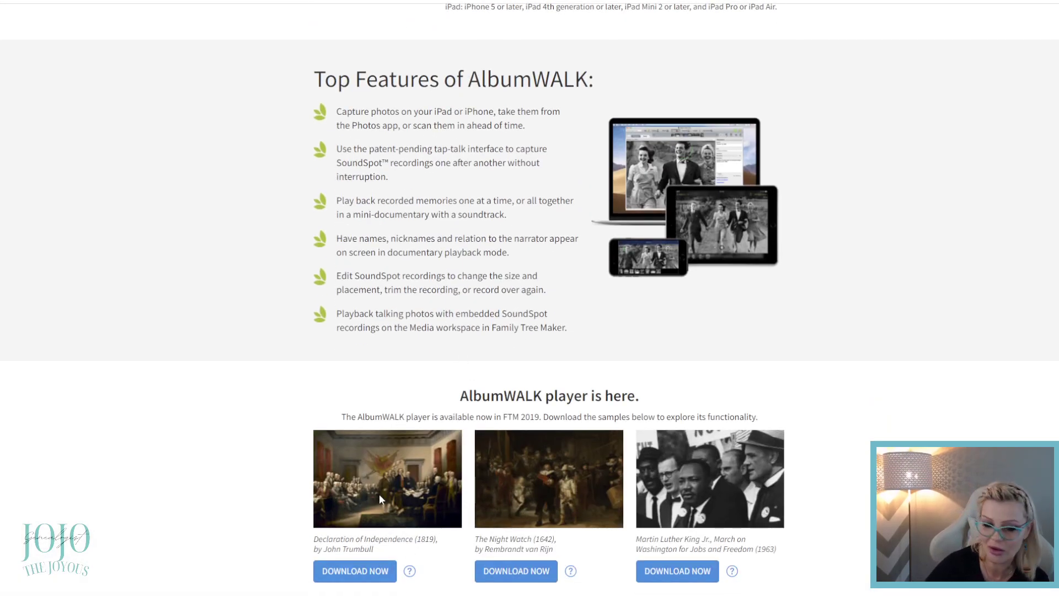
pyautogui.moveTo(288, 479); pyautogui.dragTo(85, 426)
pyautogui.click(252, 478)
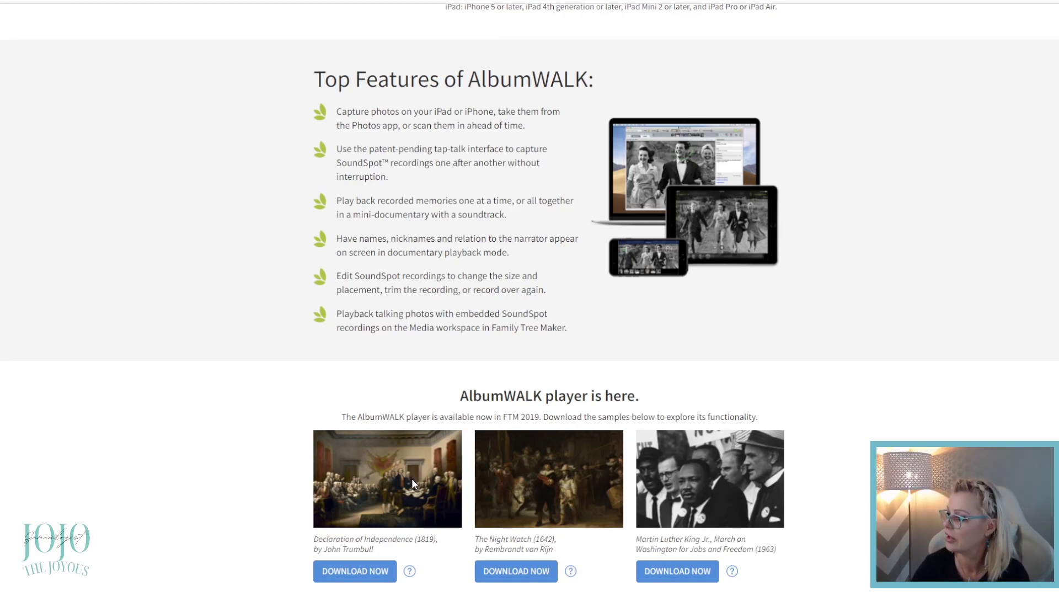
# Browse the AlbumWALK page, then follow the ORDER NOW banner to the FTM 2019 home page.
pyautogui.scroll(1, 403, 483)
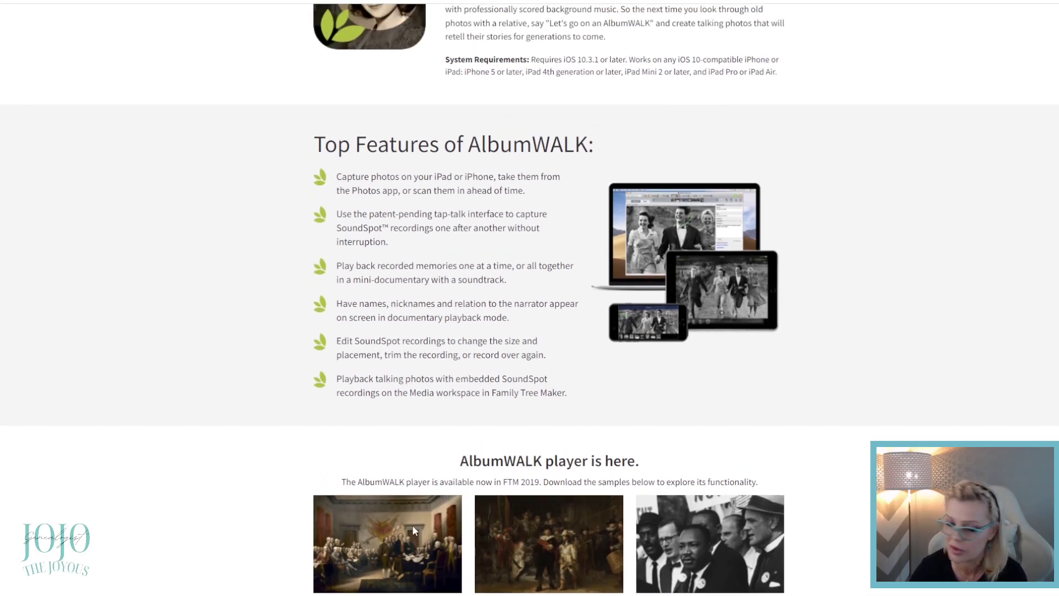
pyautogui.scroll(-1, 414, 531)
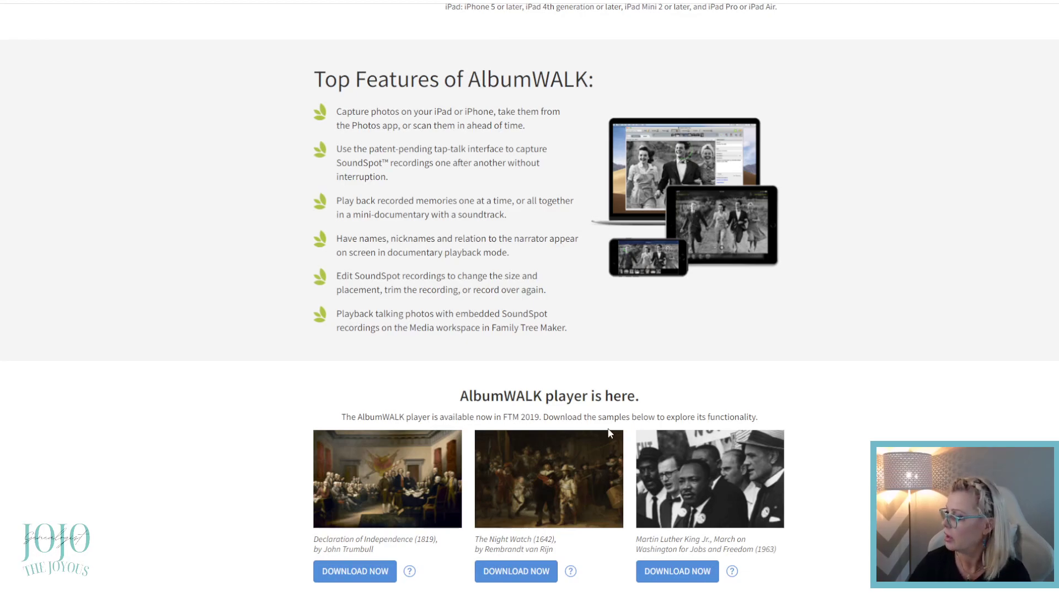
pyautogui.scroll(-3, 622, 386)
pyautogui.scroll(-4, 621, 397)
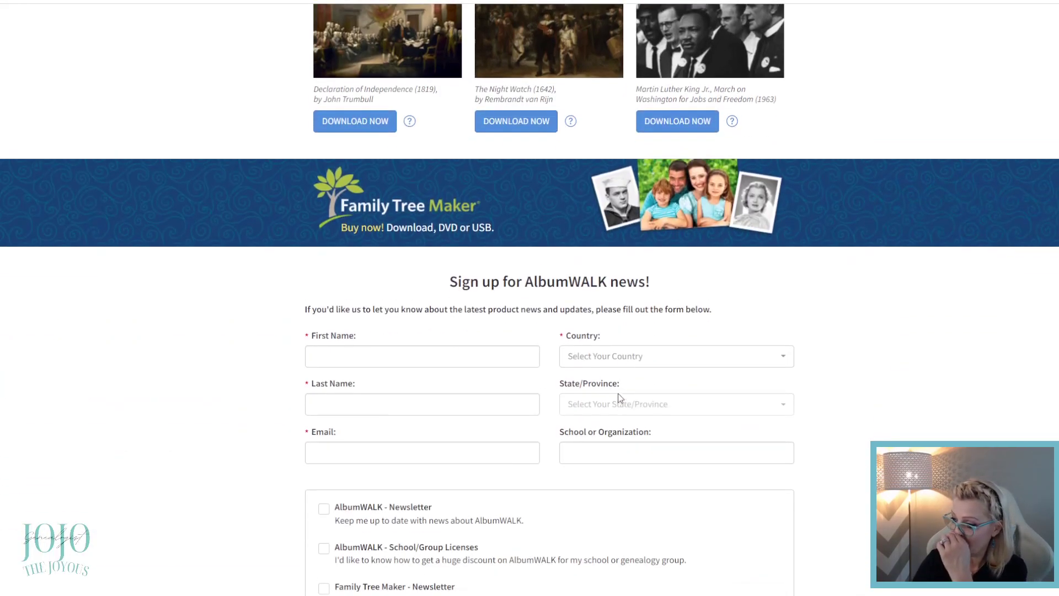
pyautogui.scroll(12, 454, 314)
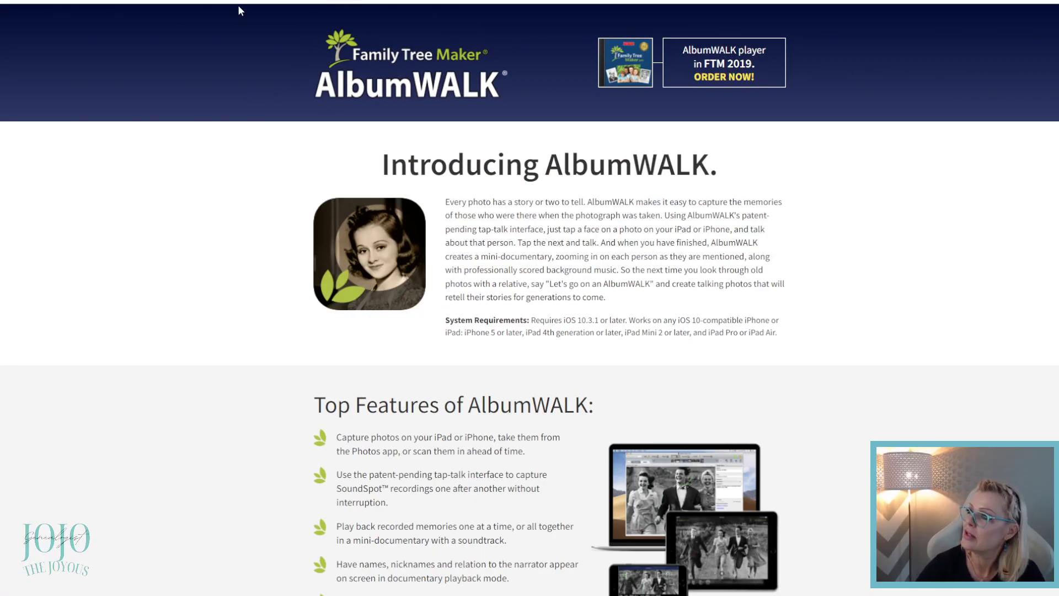
pyautogui.click(403, 58)
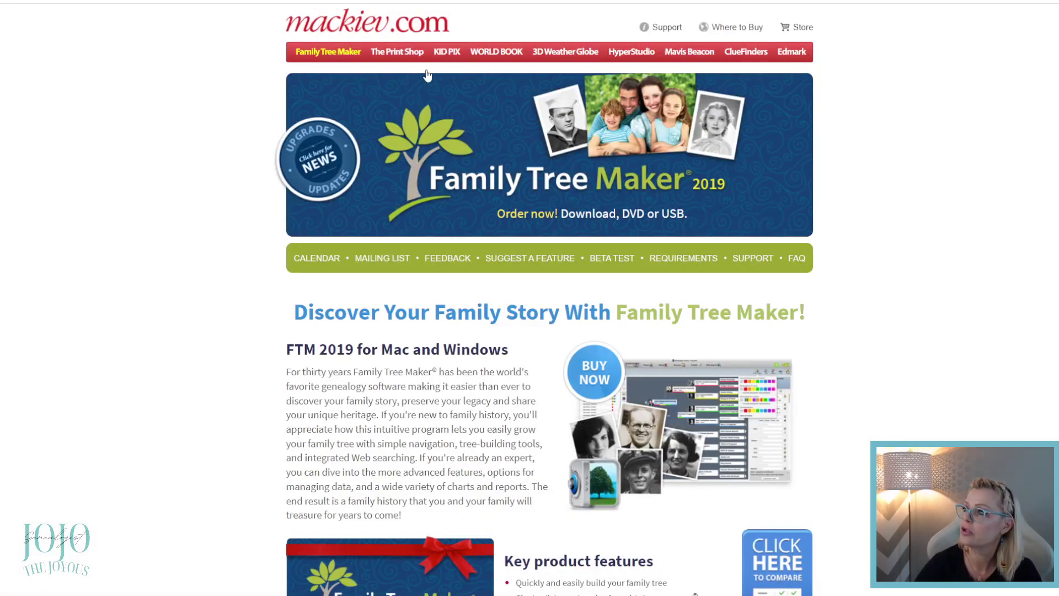
# Open the USA Software MacKiev online store and expand Family Tree Maker to its Step 1 choices.
pyautogui.click(740, 28)
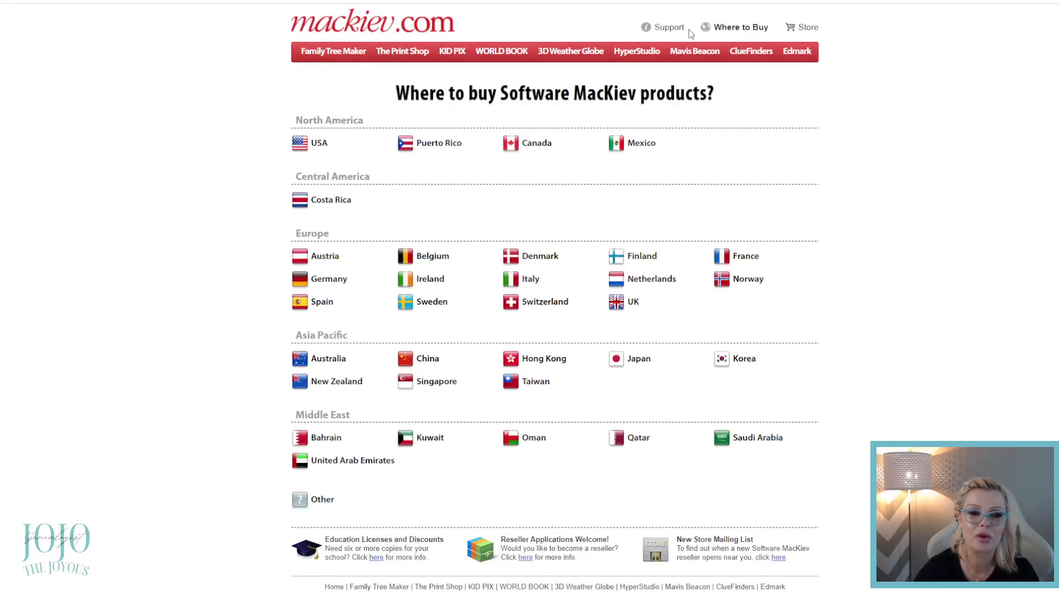
pyautogui.click(301, 149)
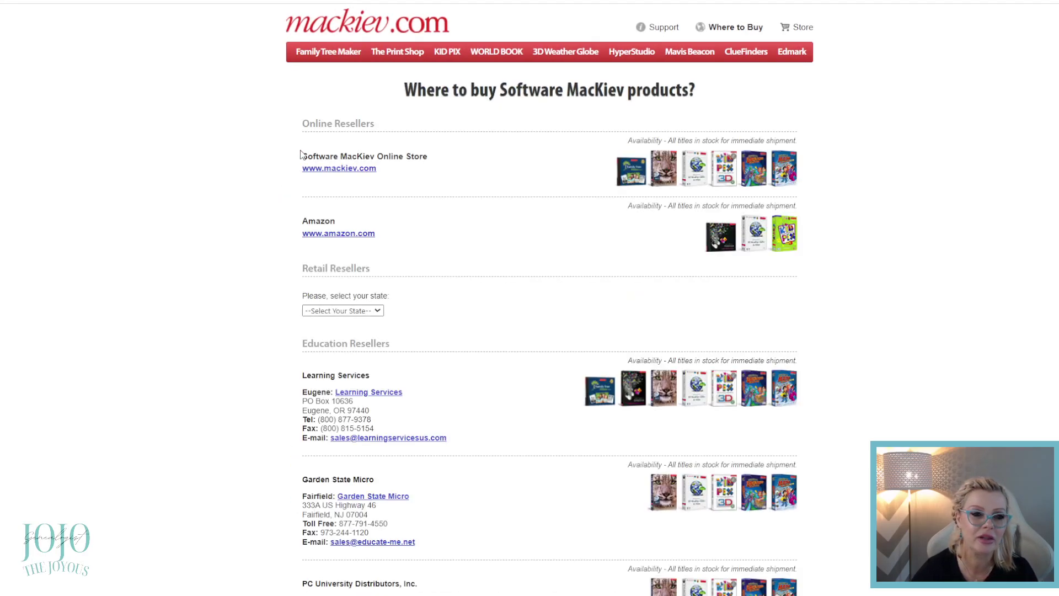
pyautogui.click(332, 169)
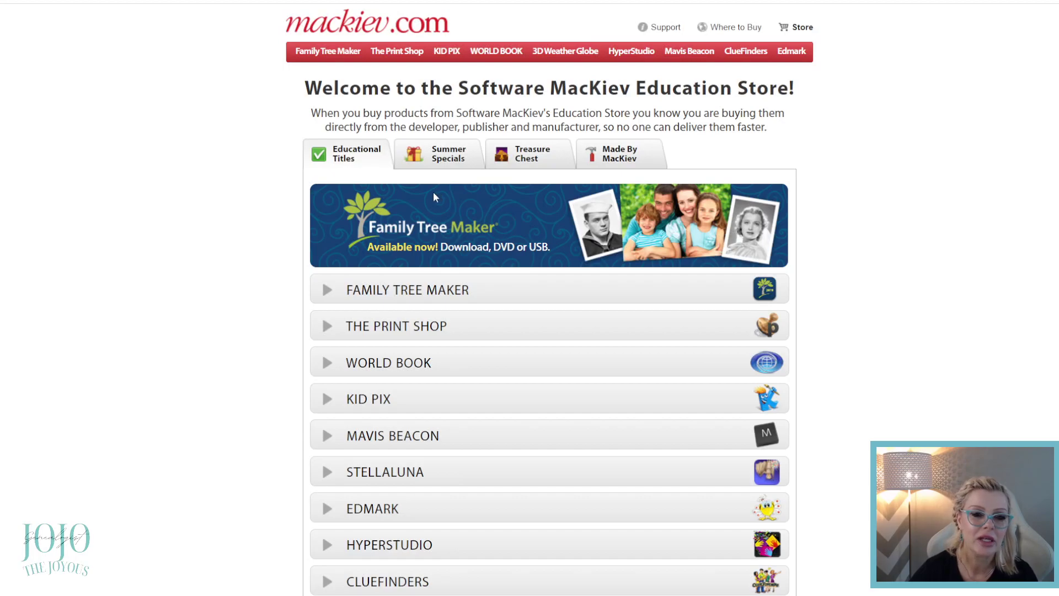
pyautogui.click(424, 293)
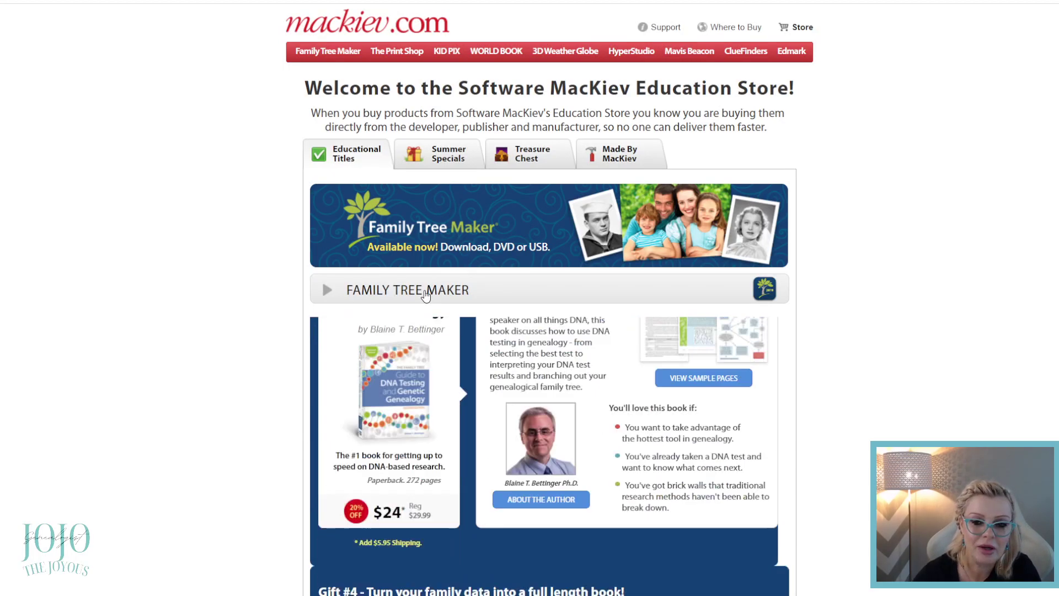
pyautogui.scroll(-6, 458, 298)
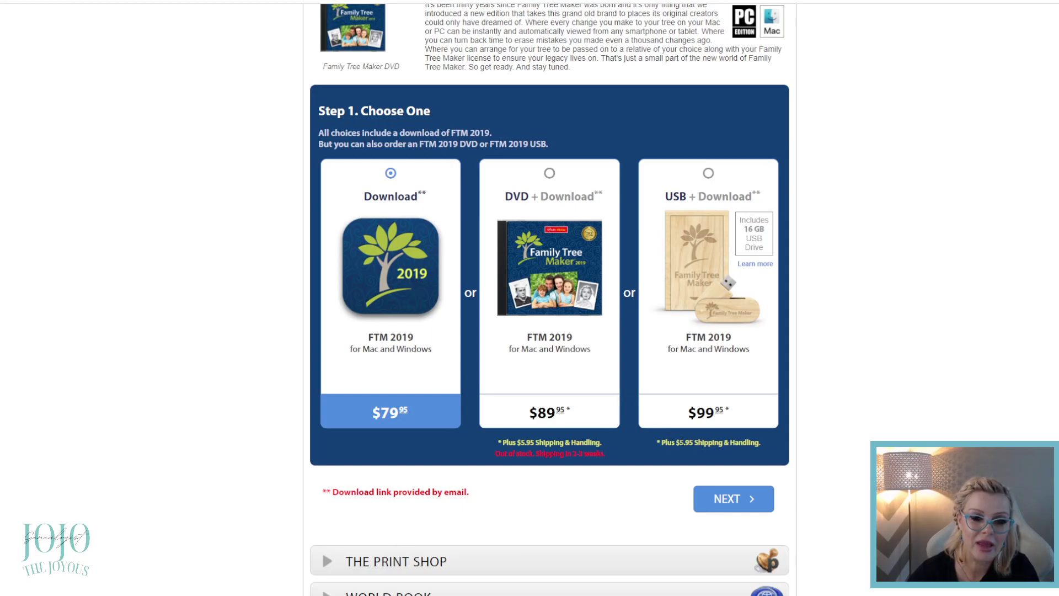
# Keep the $79.95 Download option and continue without the Family Pack upgrade.
pyautogui.click(746, 503)
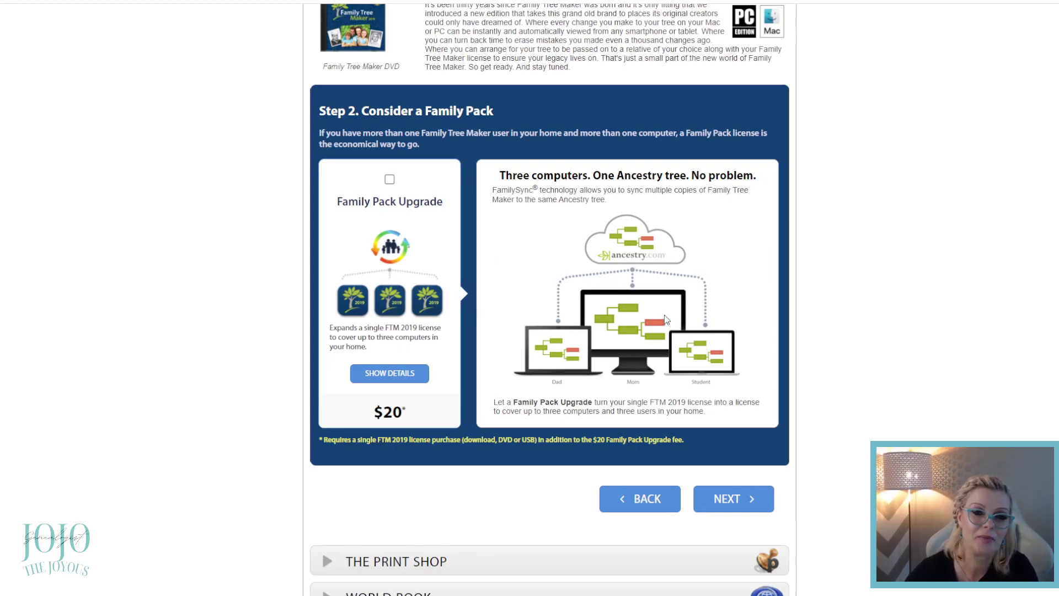
pyautogui.click(736, 504)
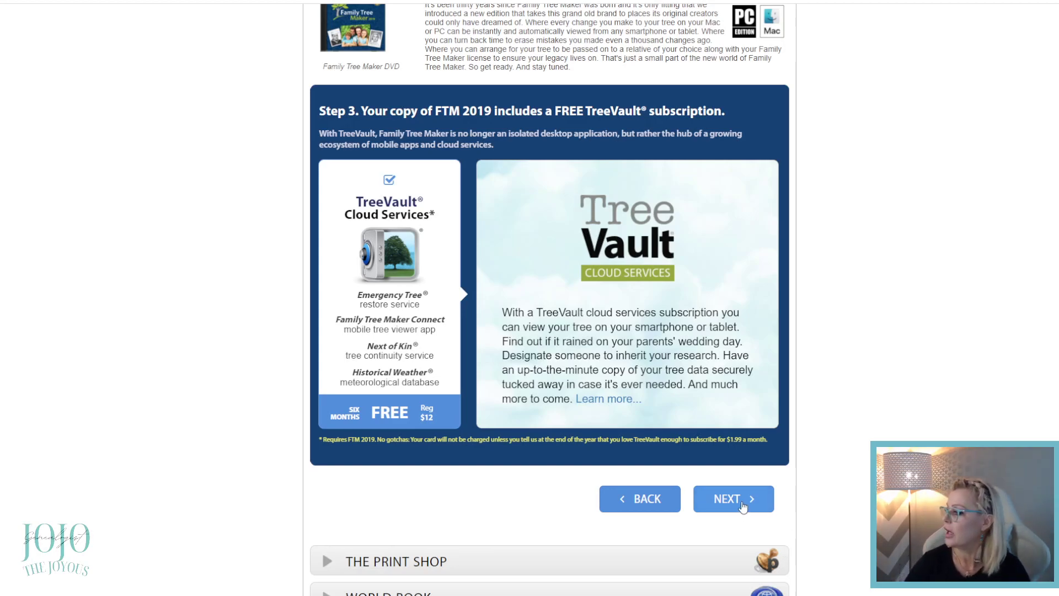
# Keep free TreeVault and skip the Companion Guide, Bootstrap, Charting Companion, DNA guide and Family Book Creator offers.
pyautogui.click(741, 504)
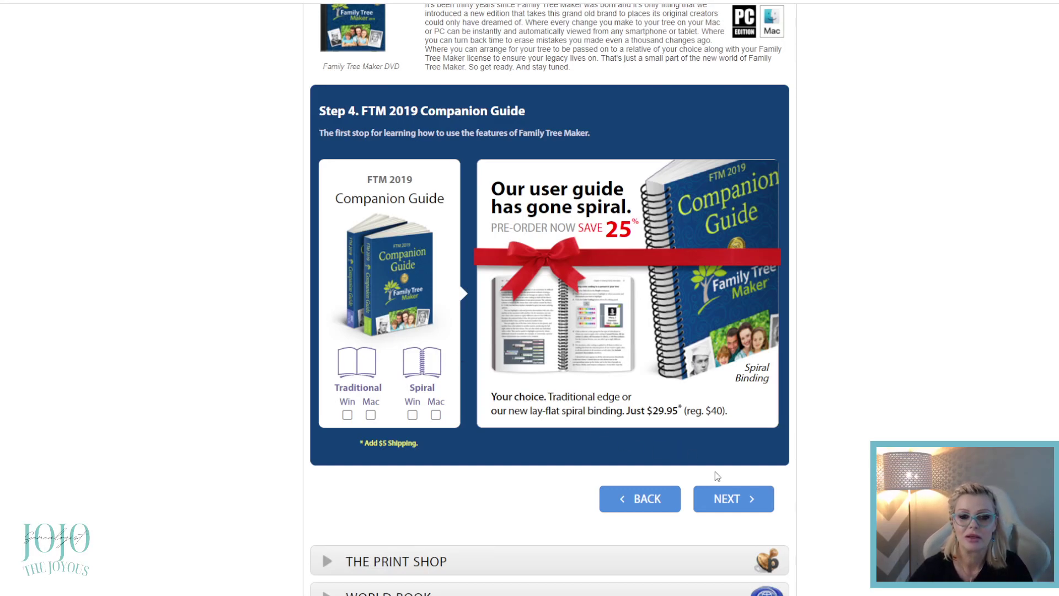
pyautogui.click(741, 504)
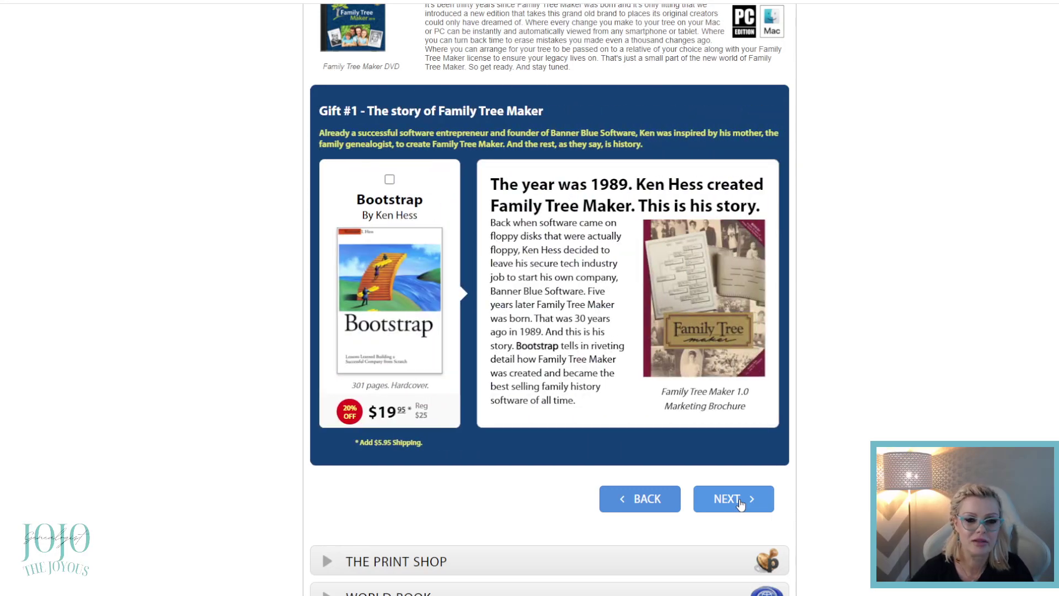
pyautogui.click(741, 504)
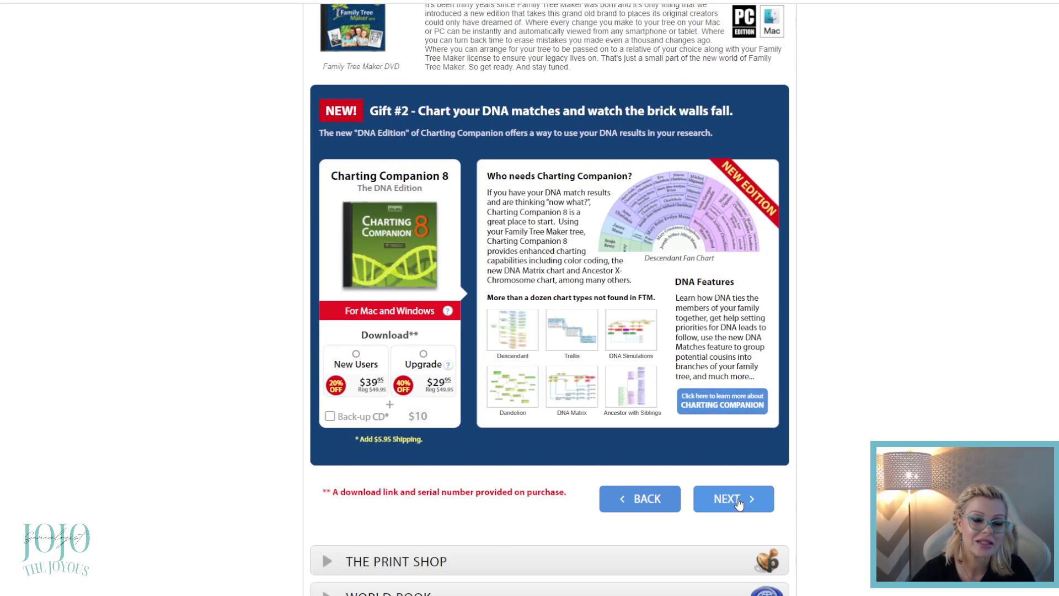
pyautogui.click(740, 504)
pyautogui.click(740, 504)
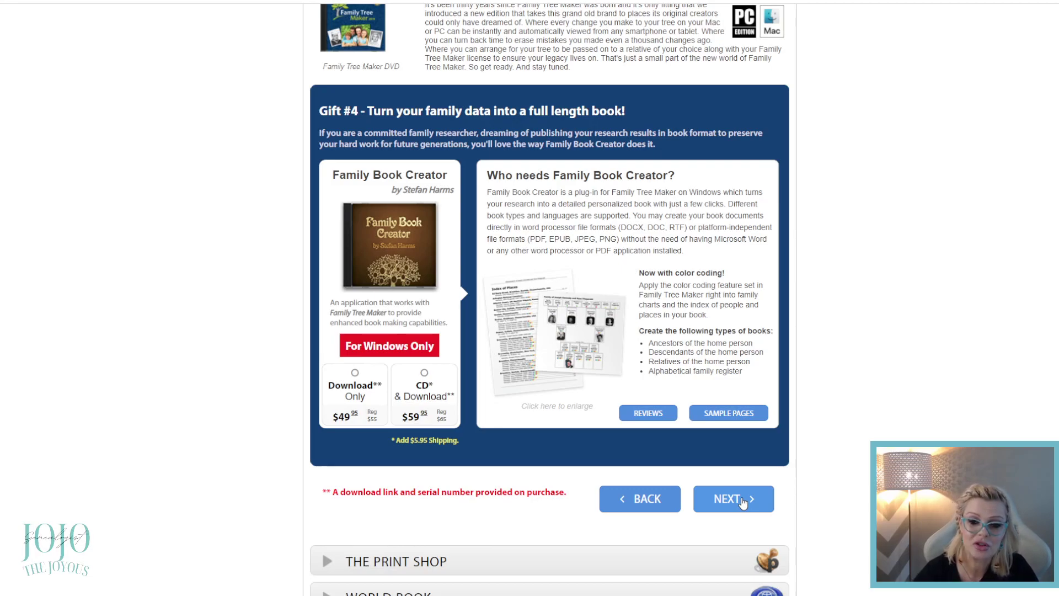
pyautogui.click(743, 503)
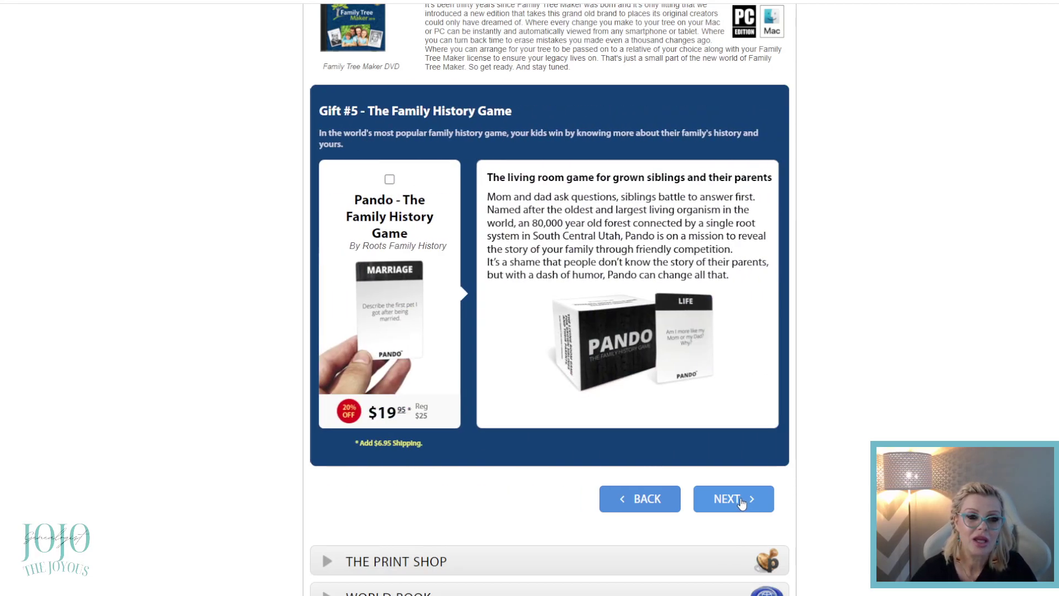
# Skip the game, photo course, Preserving Photographs, Evidence Explained and Zap the Grandma Gap offers, then view the cart.
pyautogui.click(741, 505)
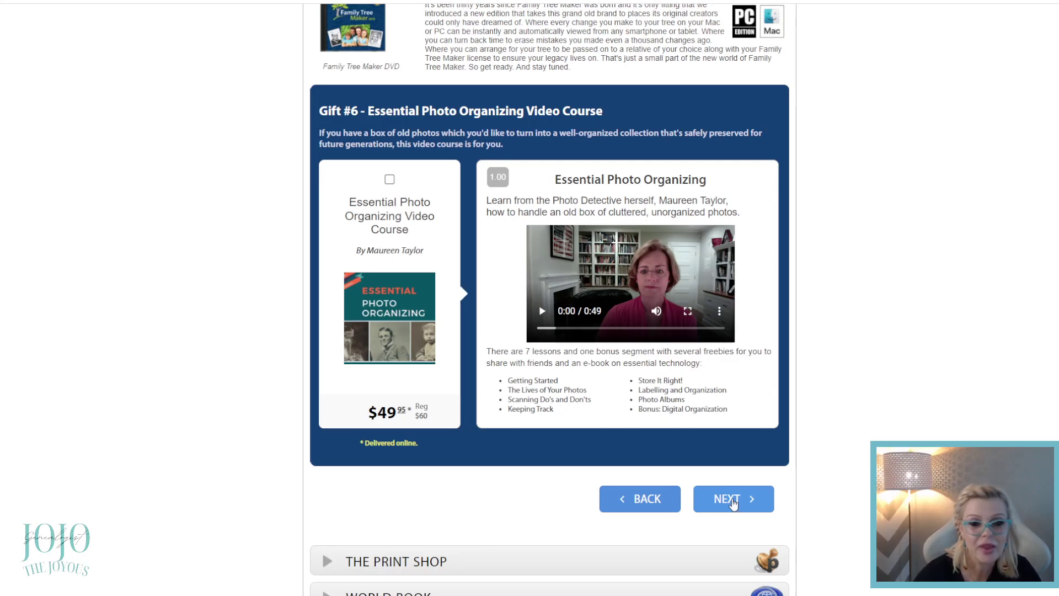
pyautogui.click(734, 502)
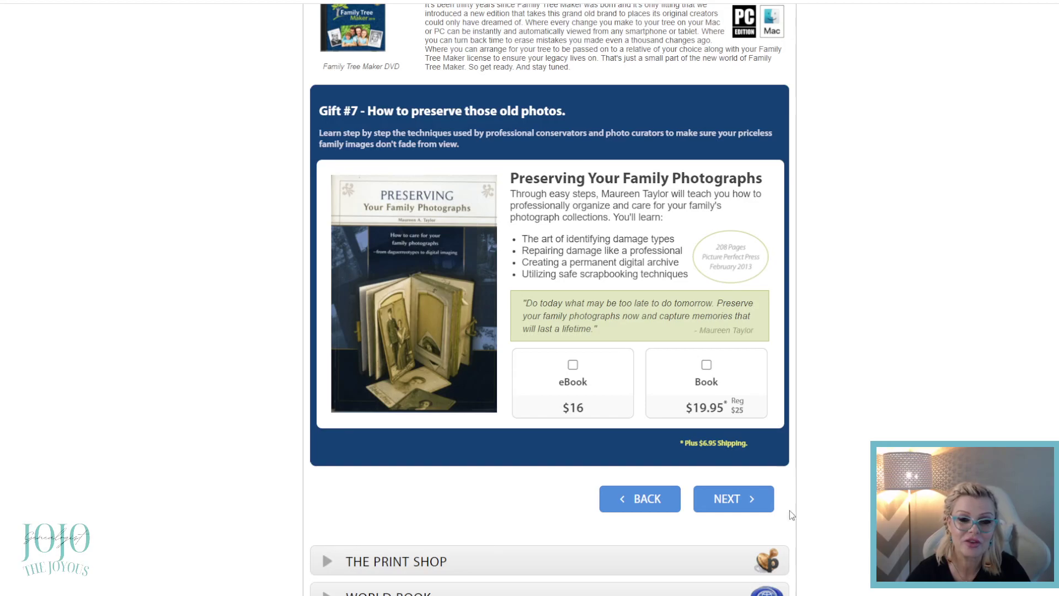
pyautogui.click(735, 510)
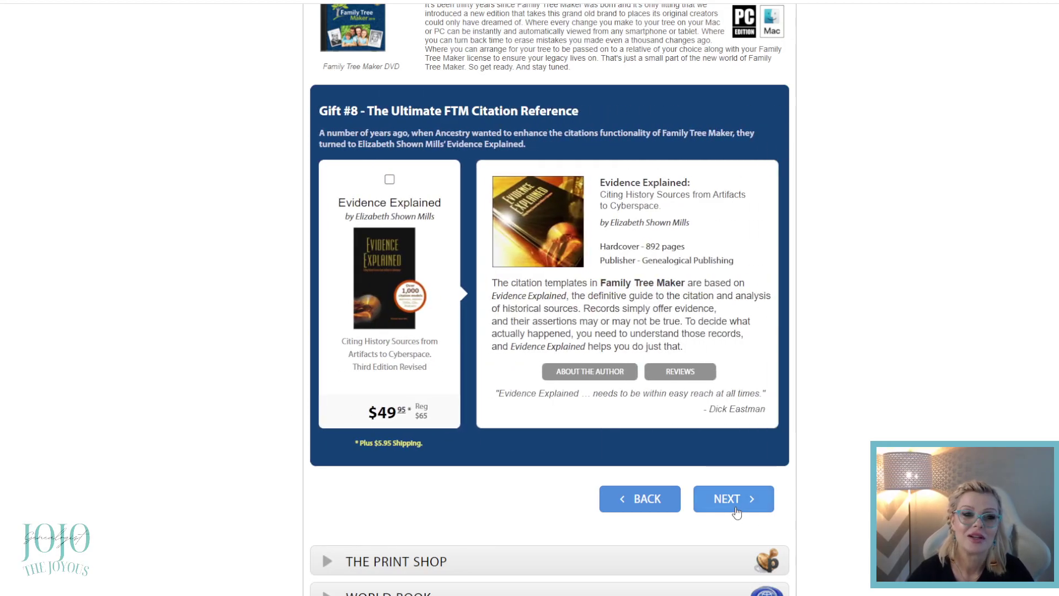
pyautogui.click(737, 511)
pyautogui.click(740, 508)
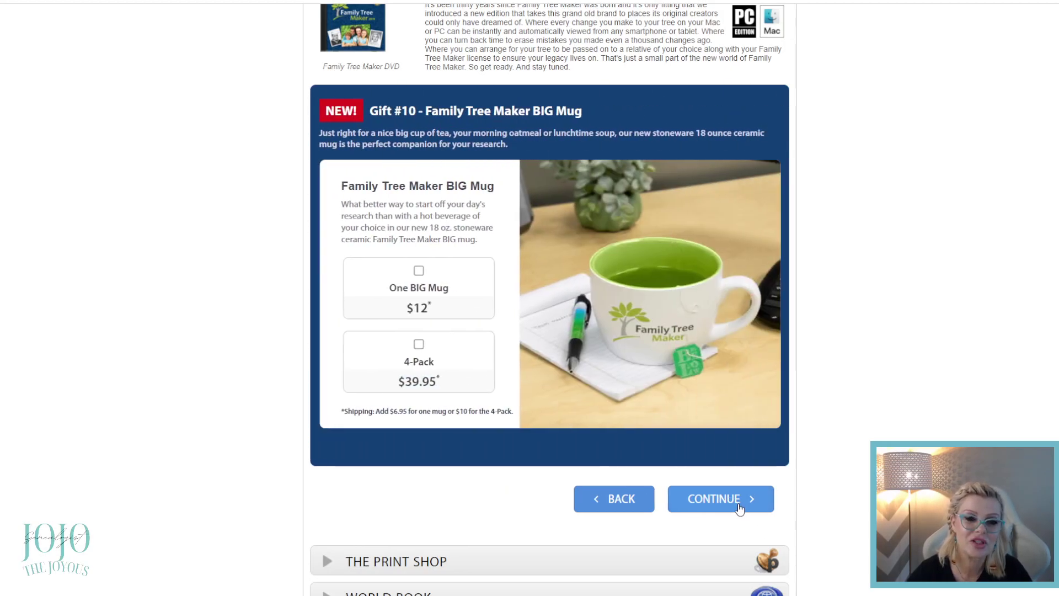
pyautogui.click(739, 508)
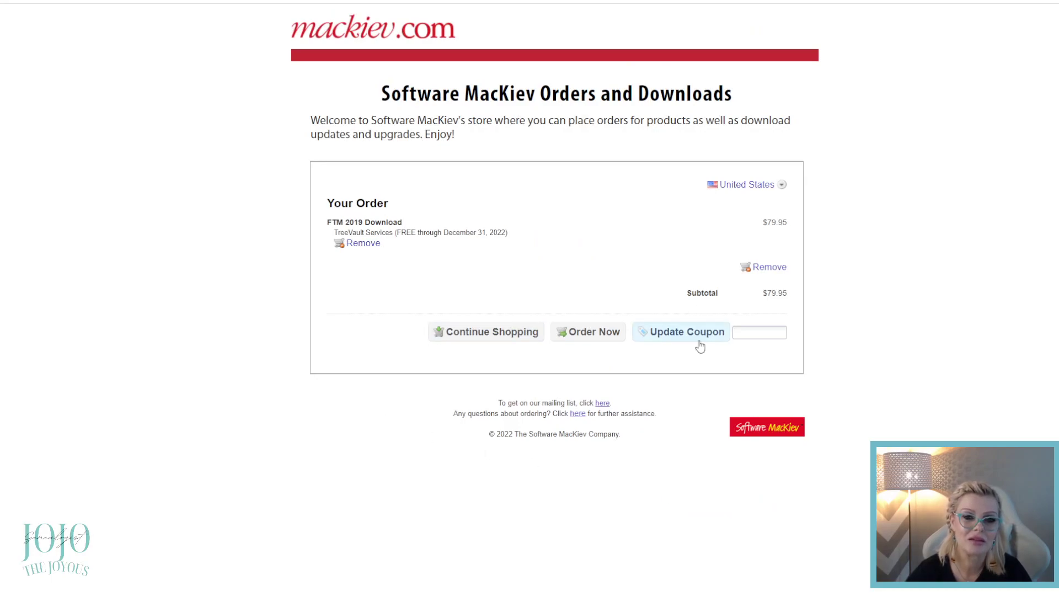
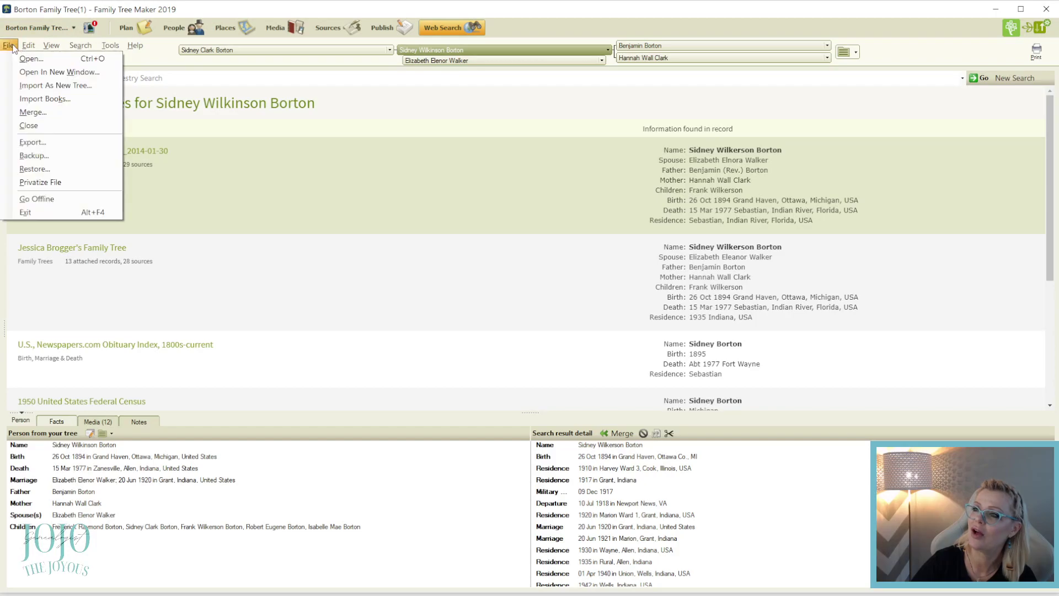
# Cancel the file-open dialog and show the New Tree page with the TreeVault Emergency Tree Restore option.
pyautogui.click(35, 61)
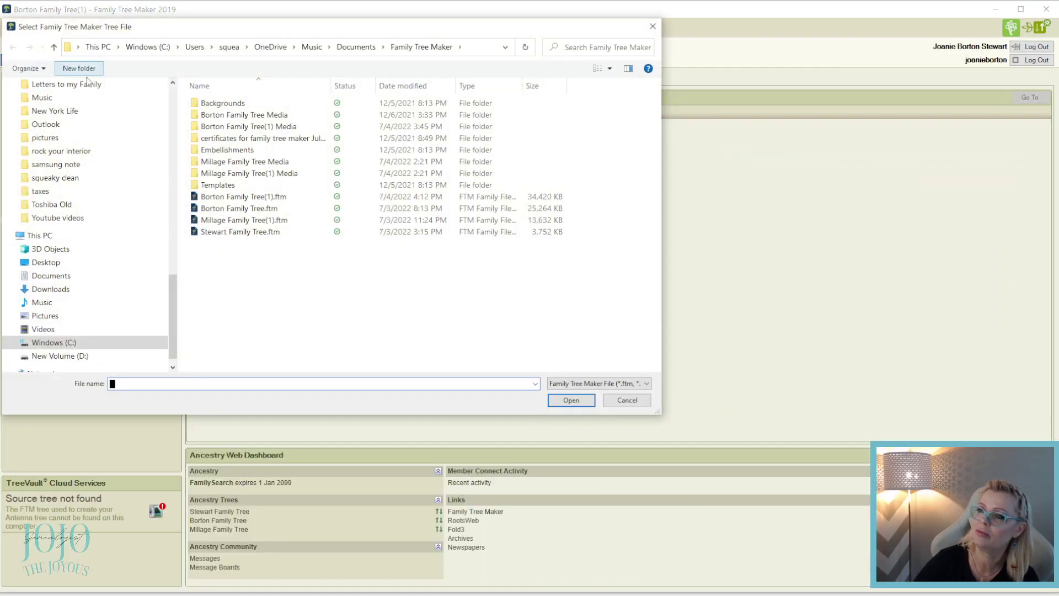
pyautogui.click(651, 17)
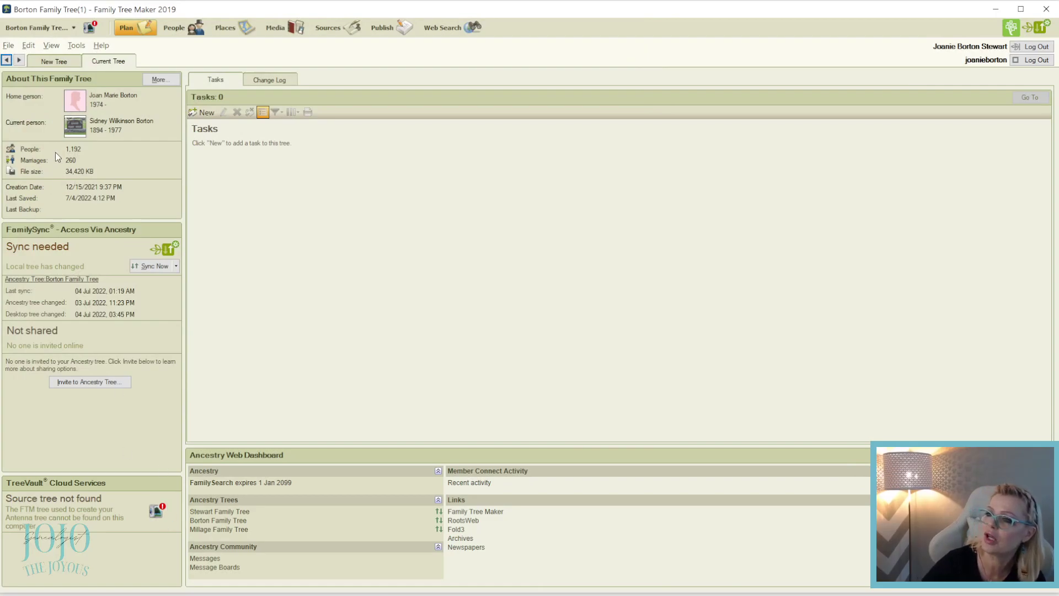
pyautogui.click(48, 63)
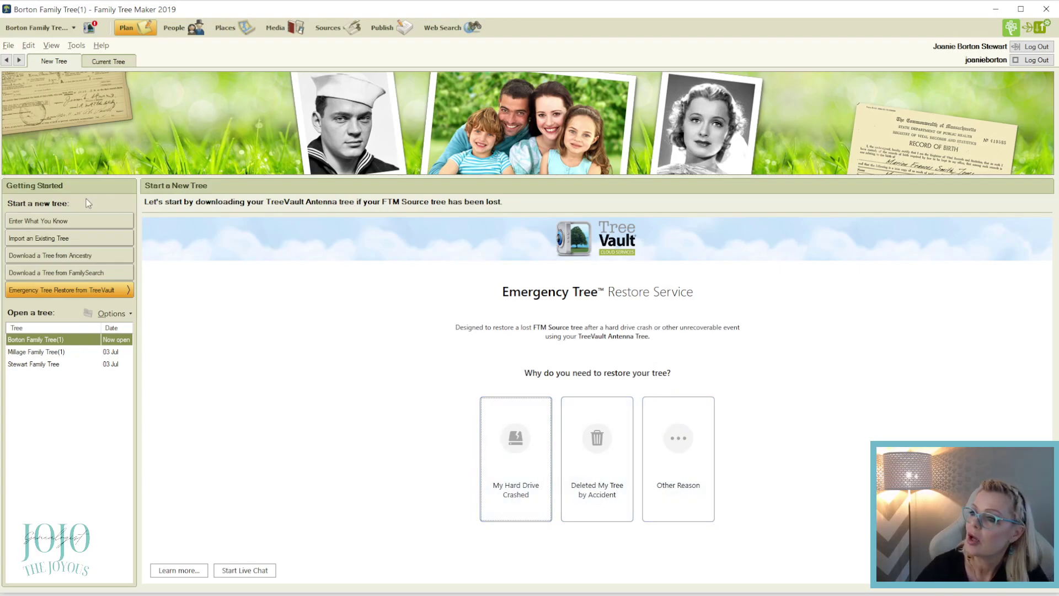
# Choose Enter What You Know to start the new tree from known details.
pyautogui.click(85, 222)
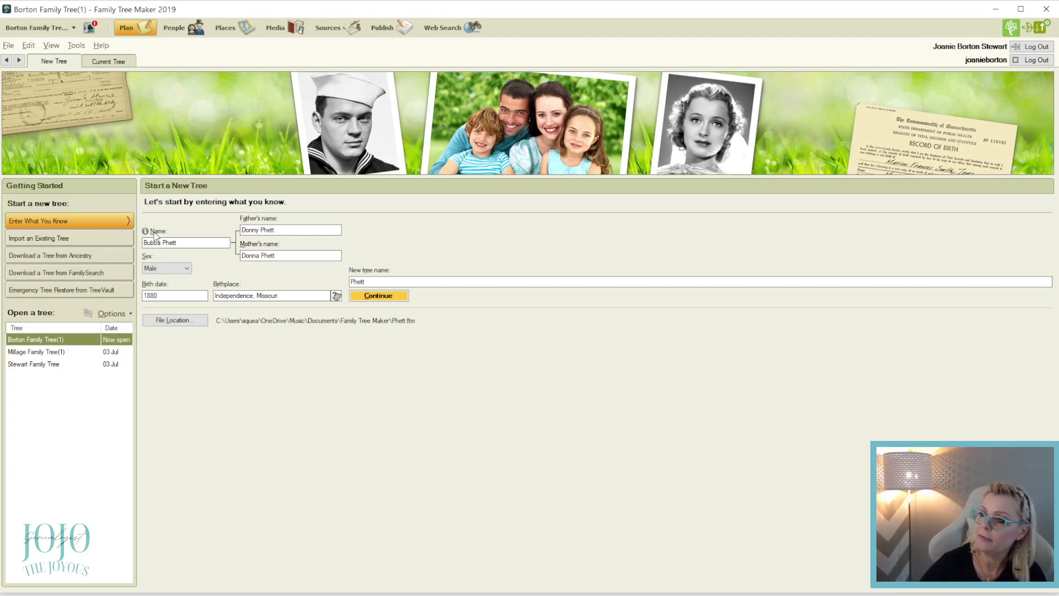
# Replace the surname in the Mother's name field with the new surname, fixing a mistyped attempt.
pyautogui.click(180, 244)
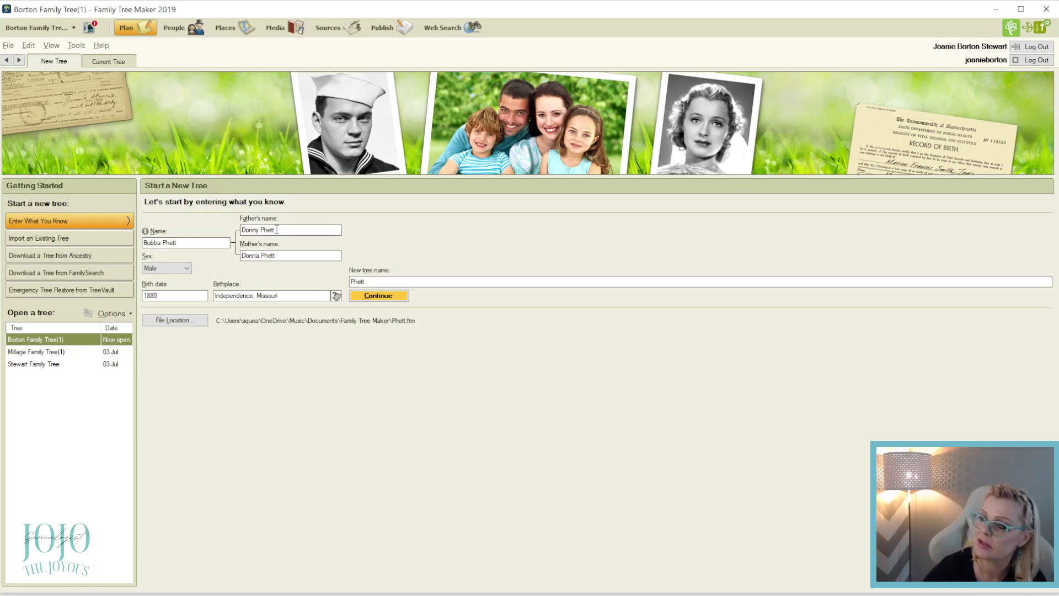
pyautogui.click(279, 256)
pyautogui.moveTo(276, 256); pyautogui.dragTo(260, 255)
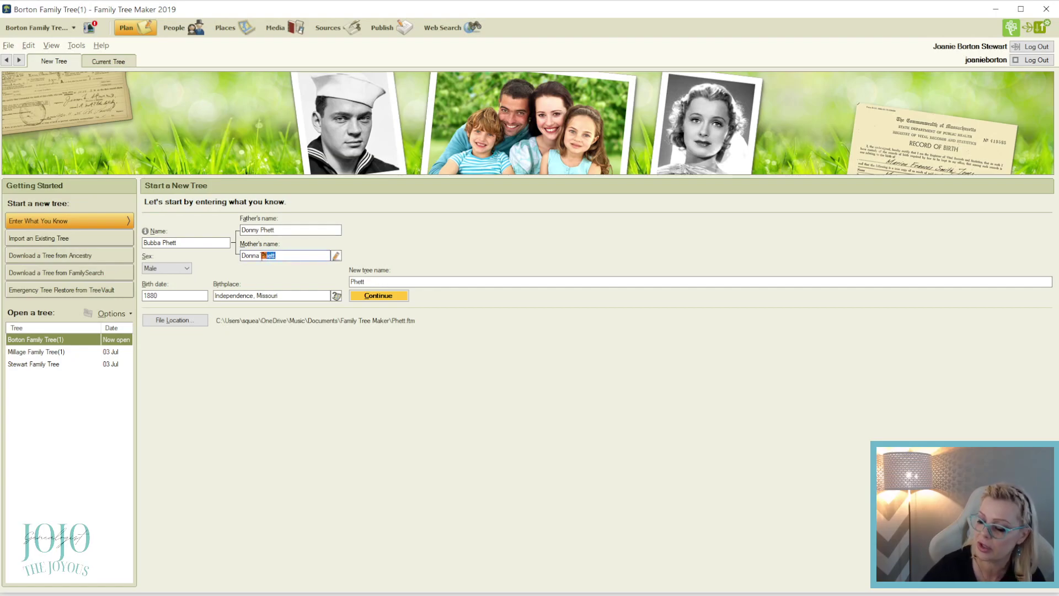
pyautogui.press('BackSpace')
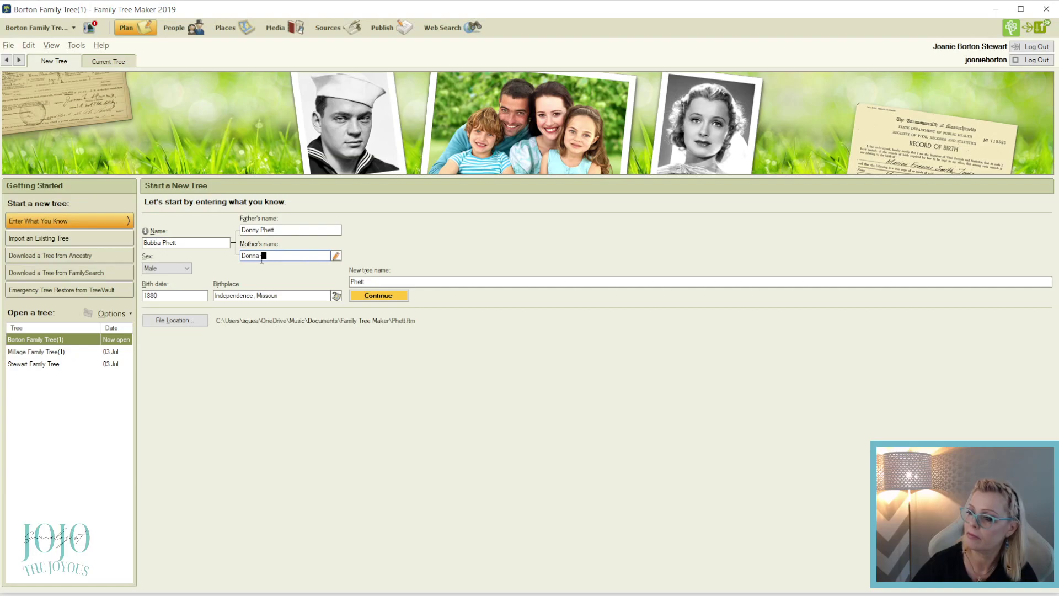
pyautogui.moveTo(261, 257); pyautogui.dragTo(268, 258)
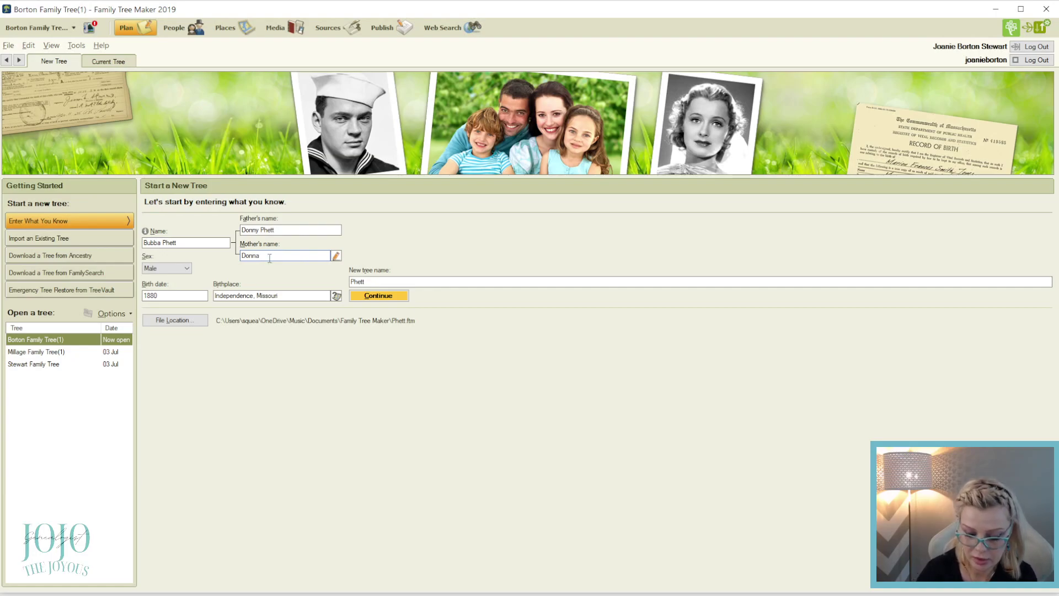
pyautogui.write('Eye')
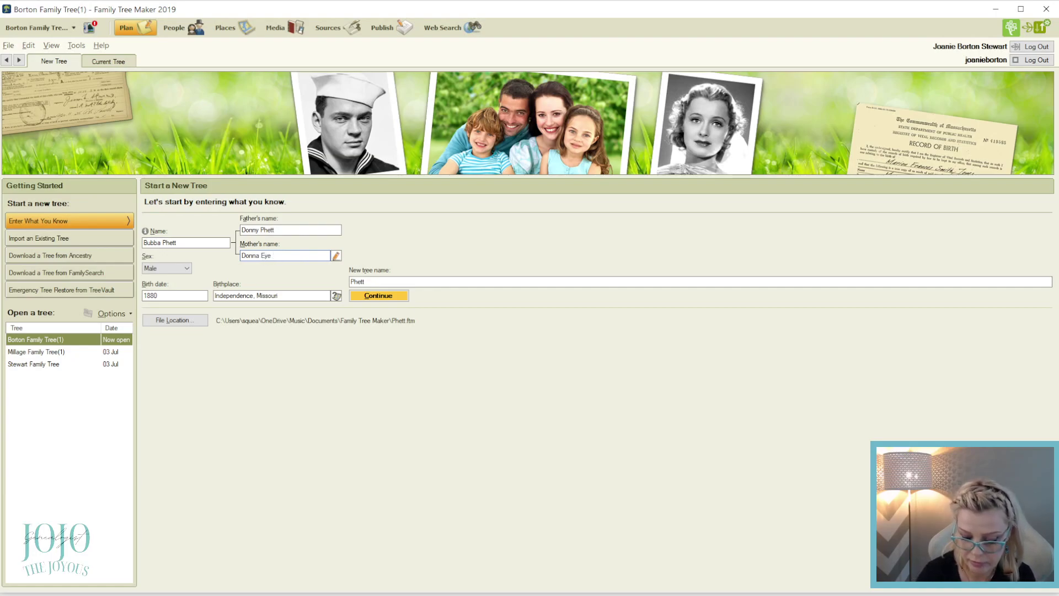
pyautogui.write('ball')
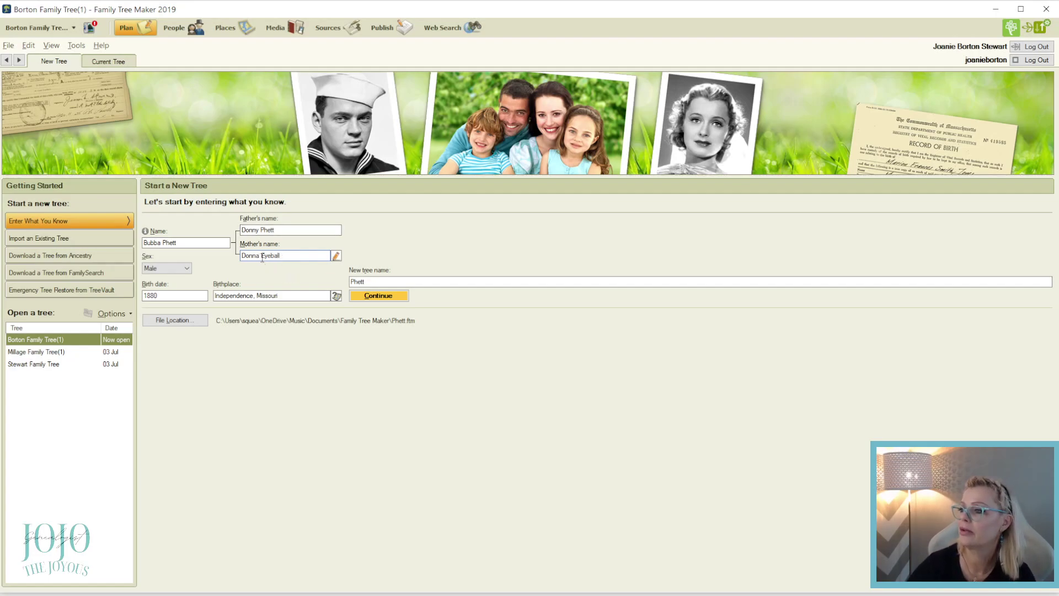
pyautogui.moveTo(282, 255); pyautogui.dragTo(261, 256)
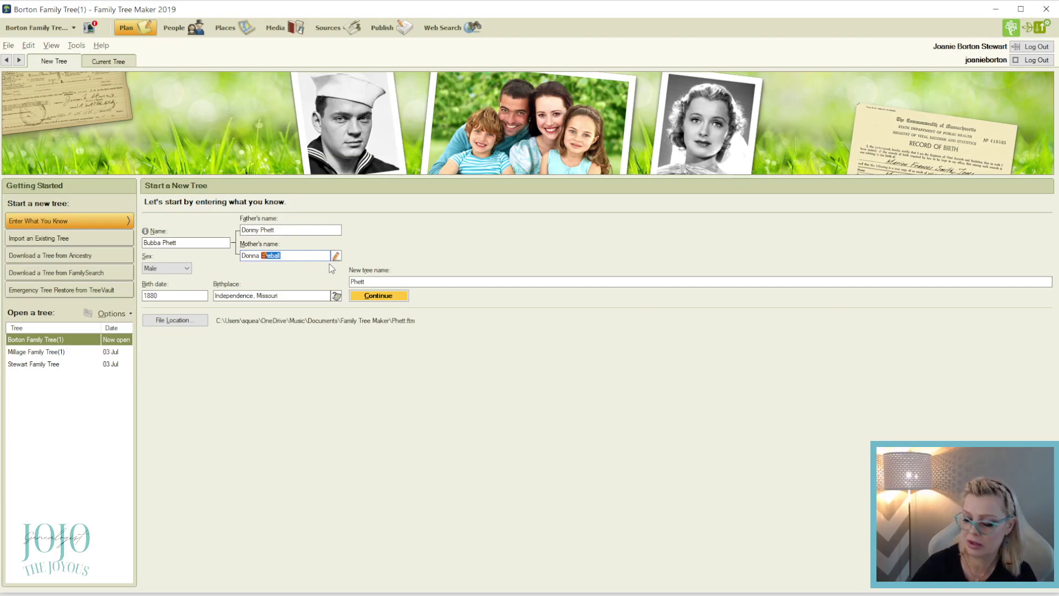
pyautogui.press('BackSpace')
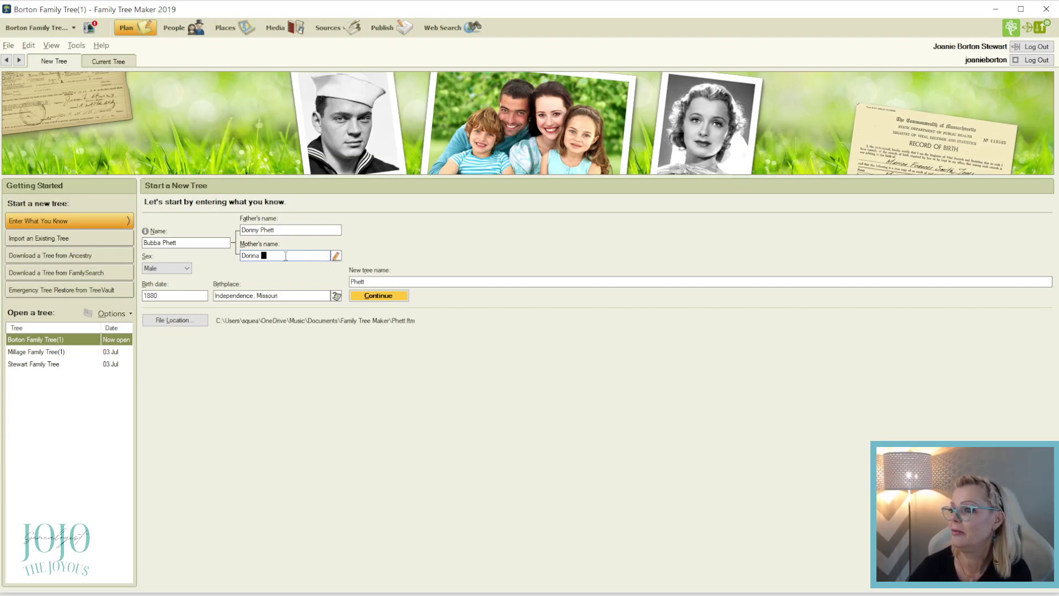
pyautogui.write('L')
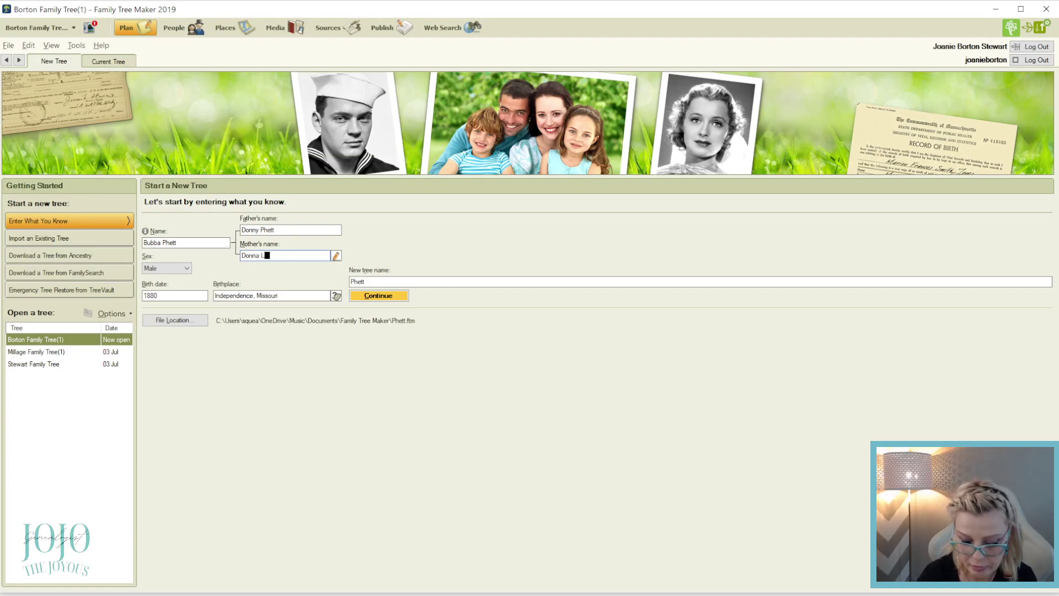
pyautogui.write('avender')
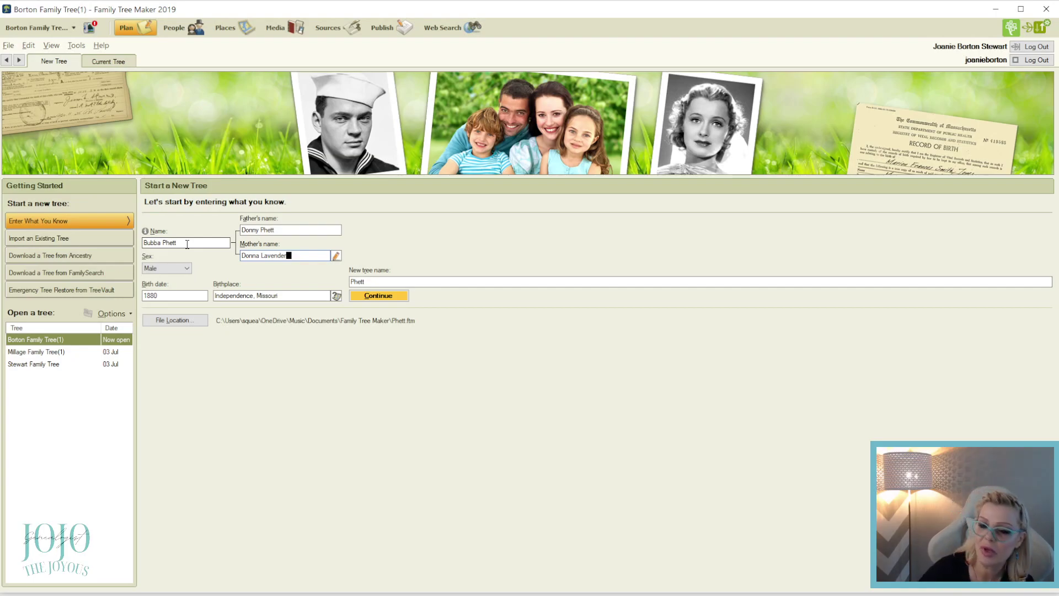
pyautogui.hotkey('shift', 'Tab')
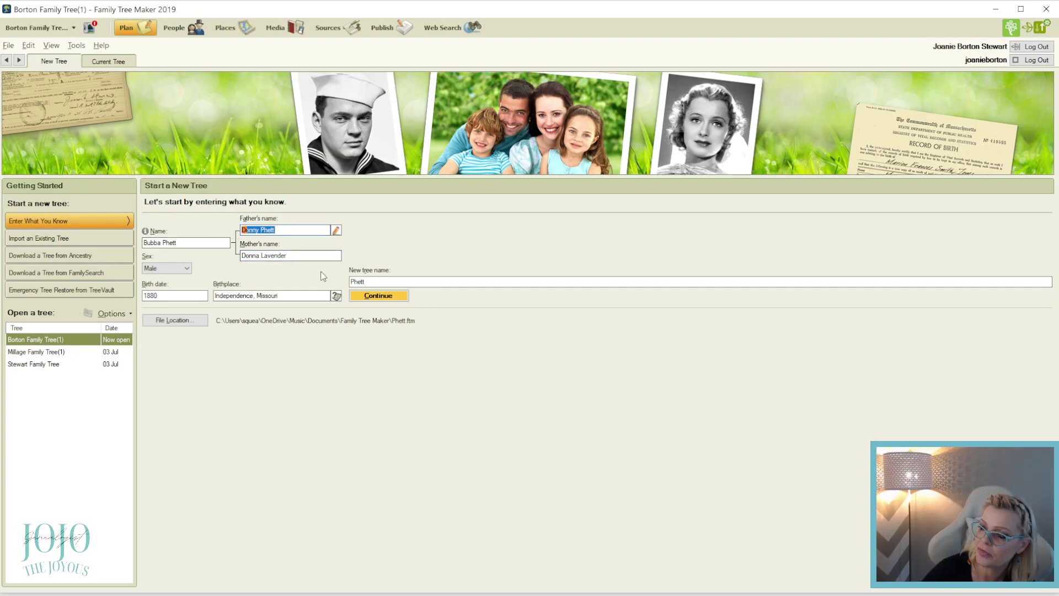
pyautogui.press('Tab')
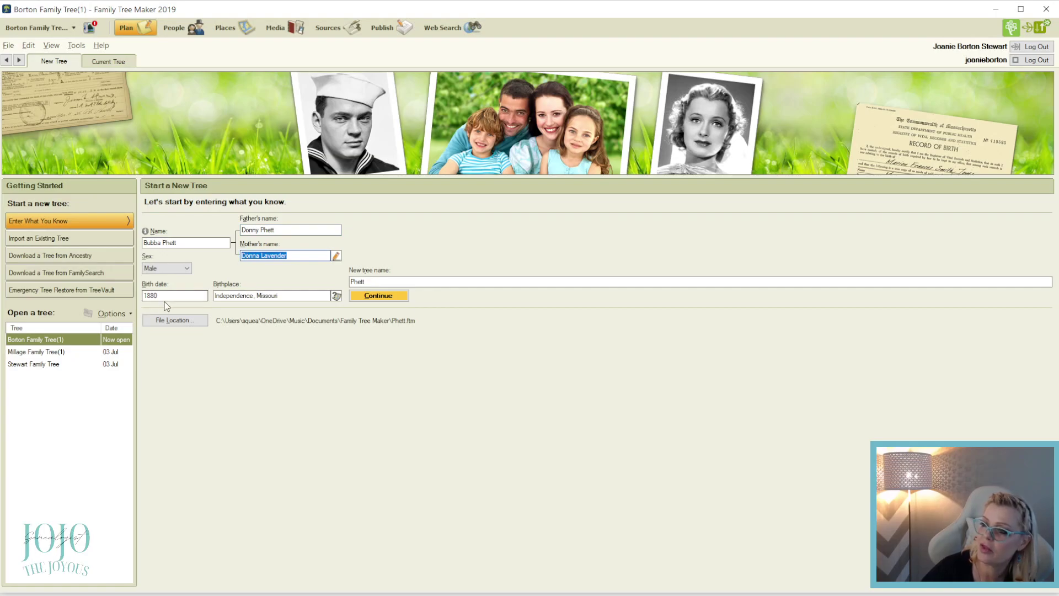
# Add 05 May before 1880 so the birth date reads 05 May 1880.
pyautogui.click(166, 296)
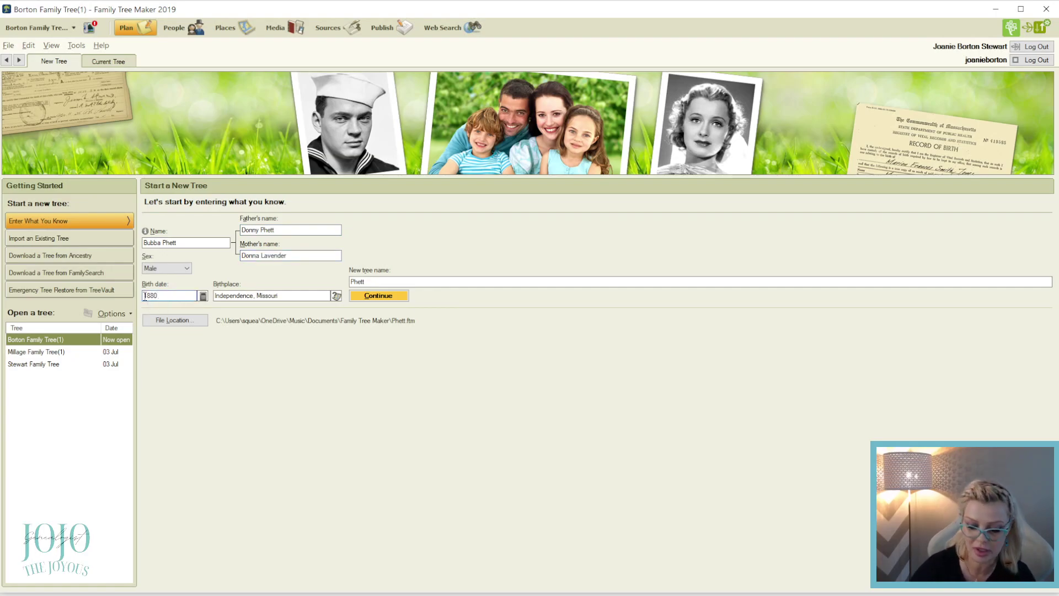
pyautogui.click(145, 296)
pyautogui.write('May')
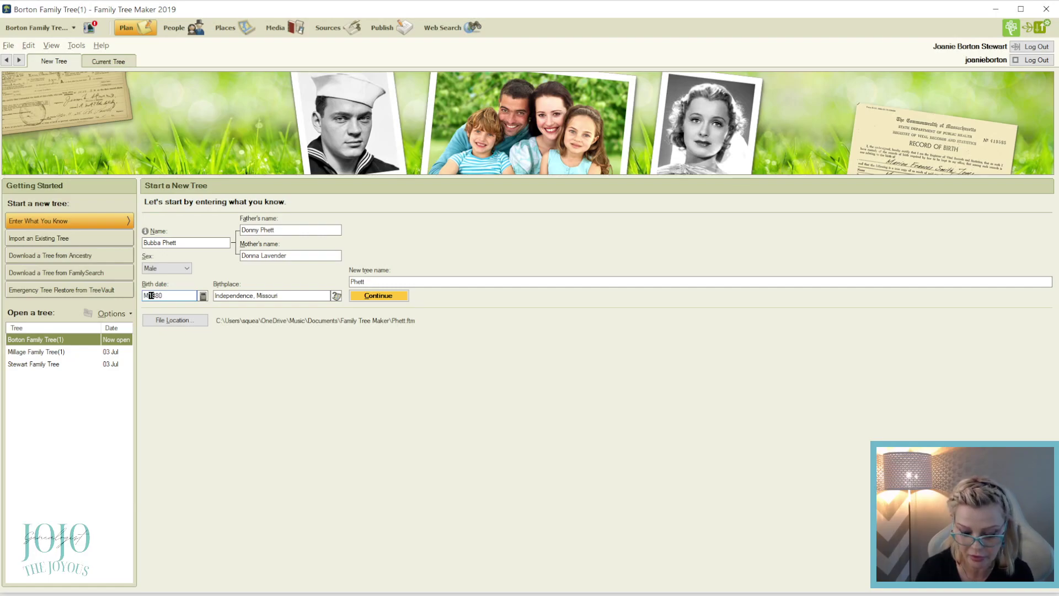
pyautogui.press('BackSpace')
pyautogui.press('BackSpace')
pyautogui.press('BackSpace')
pyautogui.press('BackSpace')
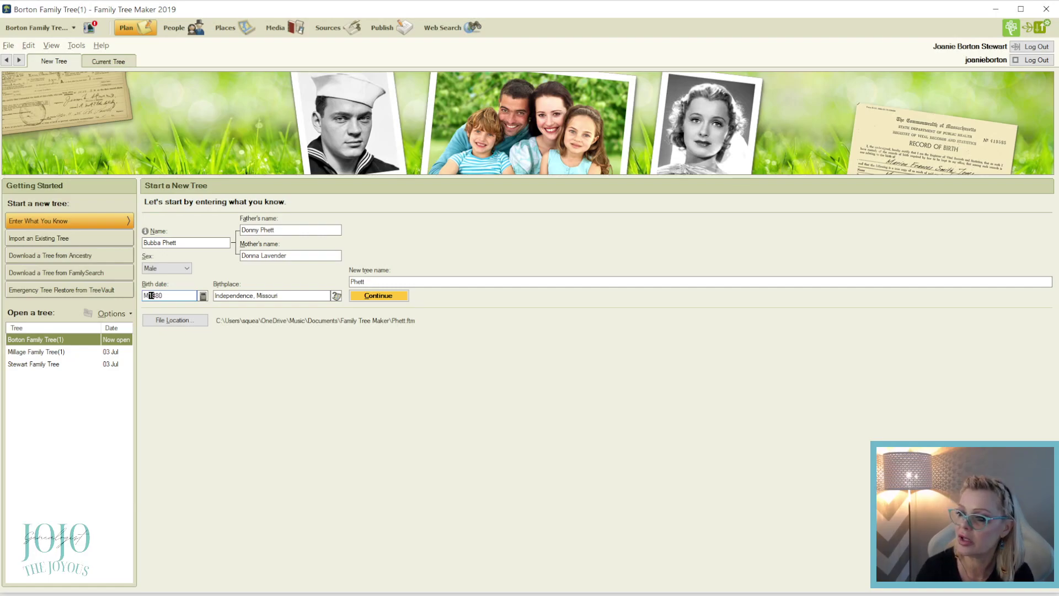
pyautogui.write('05 ')
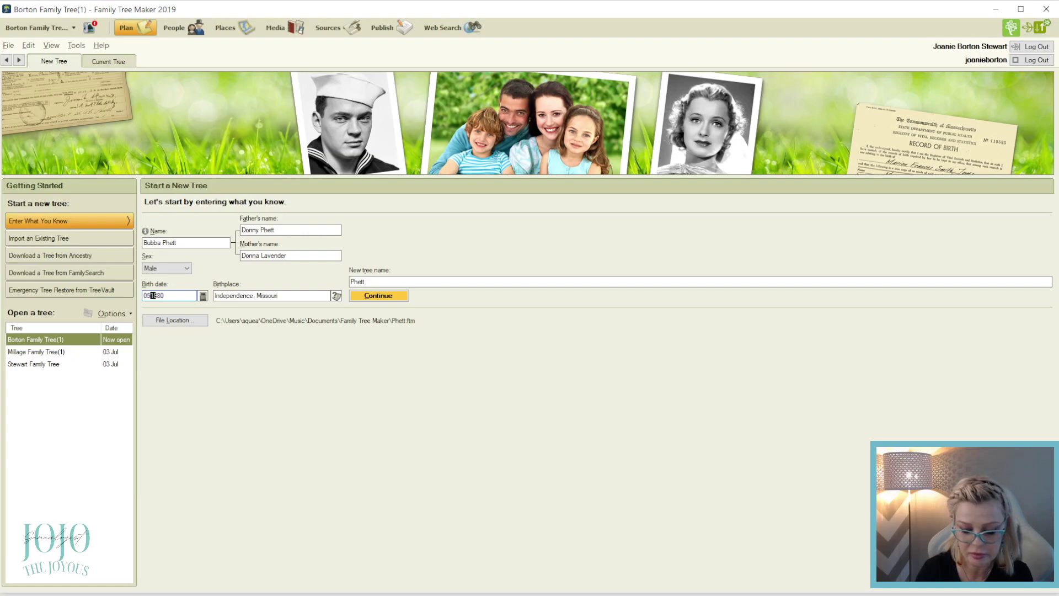
pyautogui.write('May')
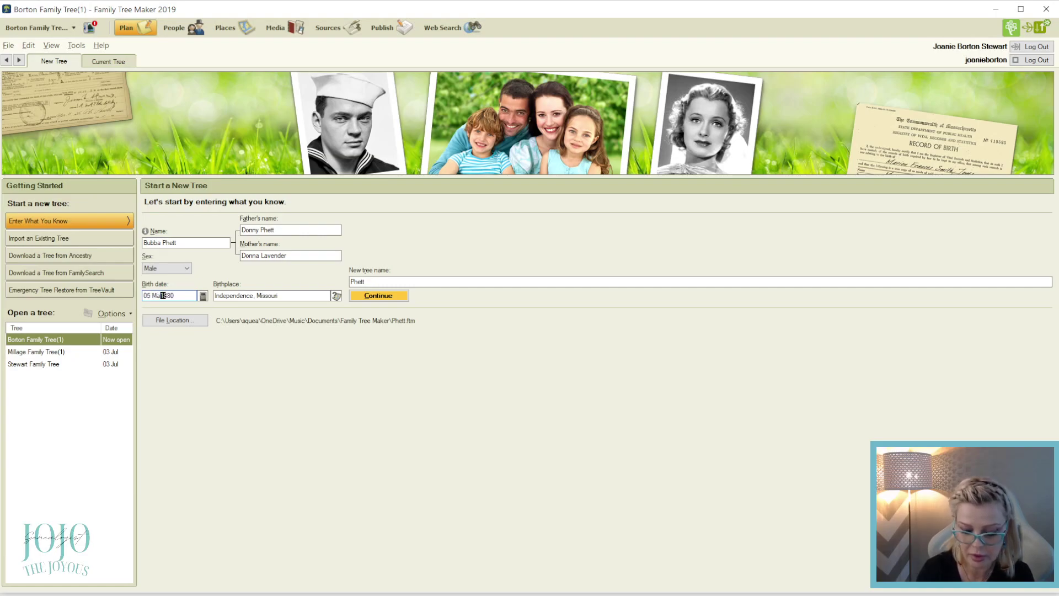
pyautogui.moveTo(263, 296); pyautogui.dragTo(269, 296)
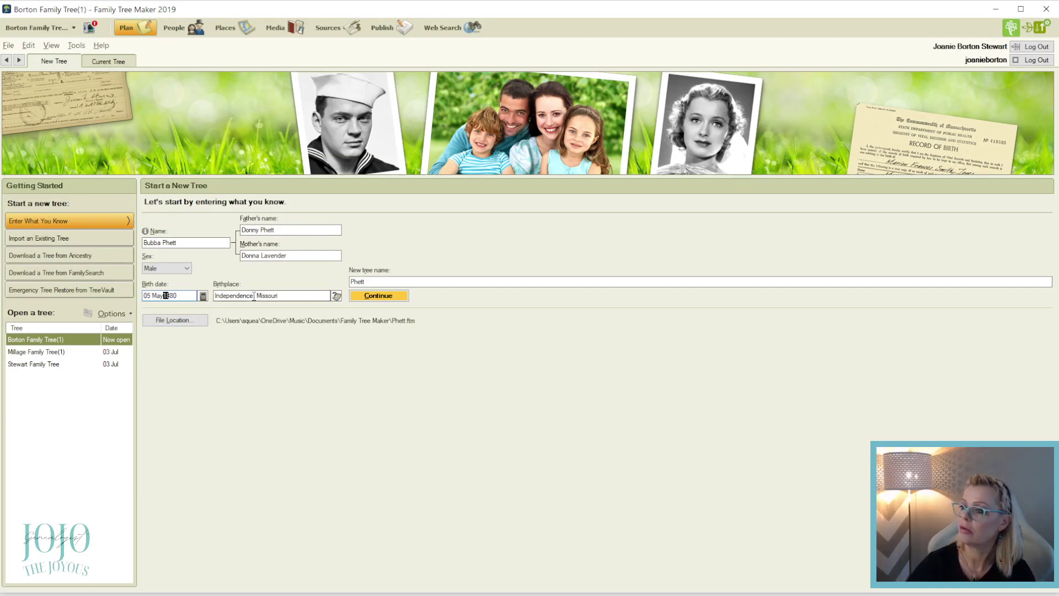
pyautogui.click(300, 300)
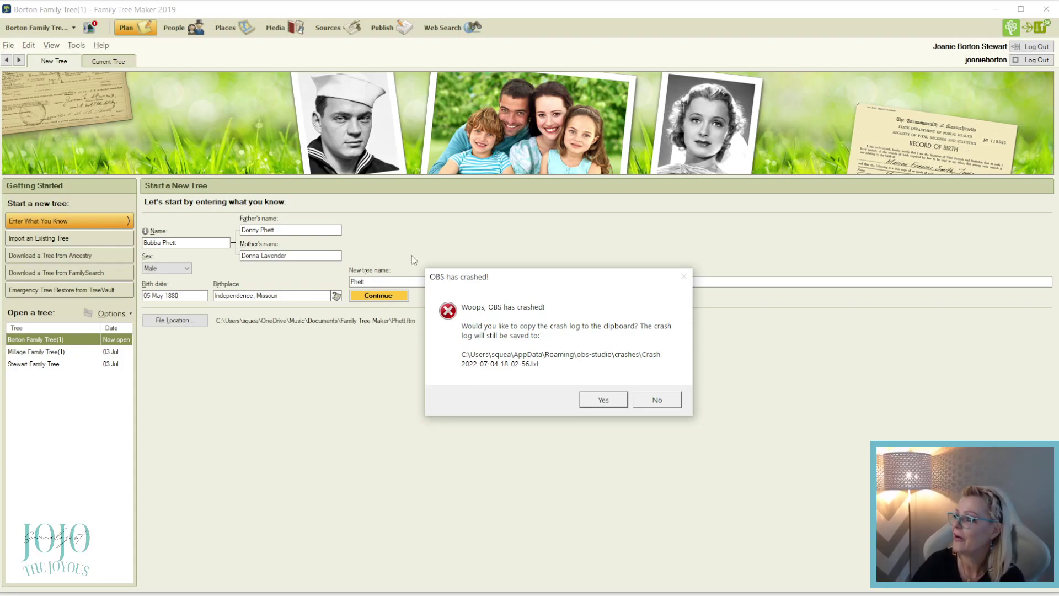
pyautogui.click(603, 403)
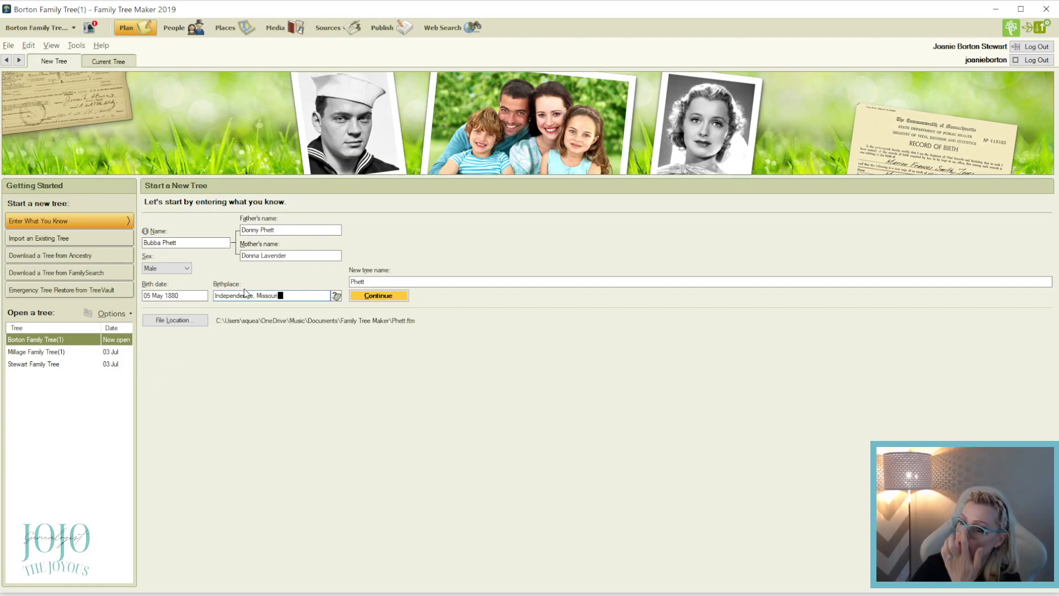
# Create the Phett tree, then click into the Birth Description and Death Date fields.
pyautogui.click(275, 293)
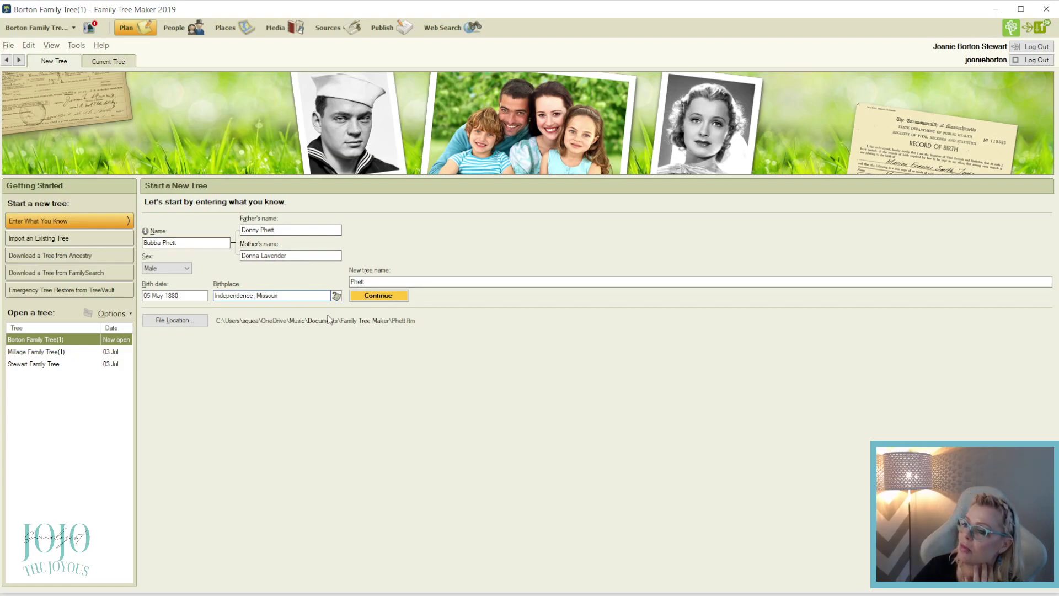
pyautogui.click(378, 297)
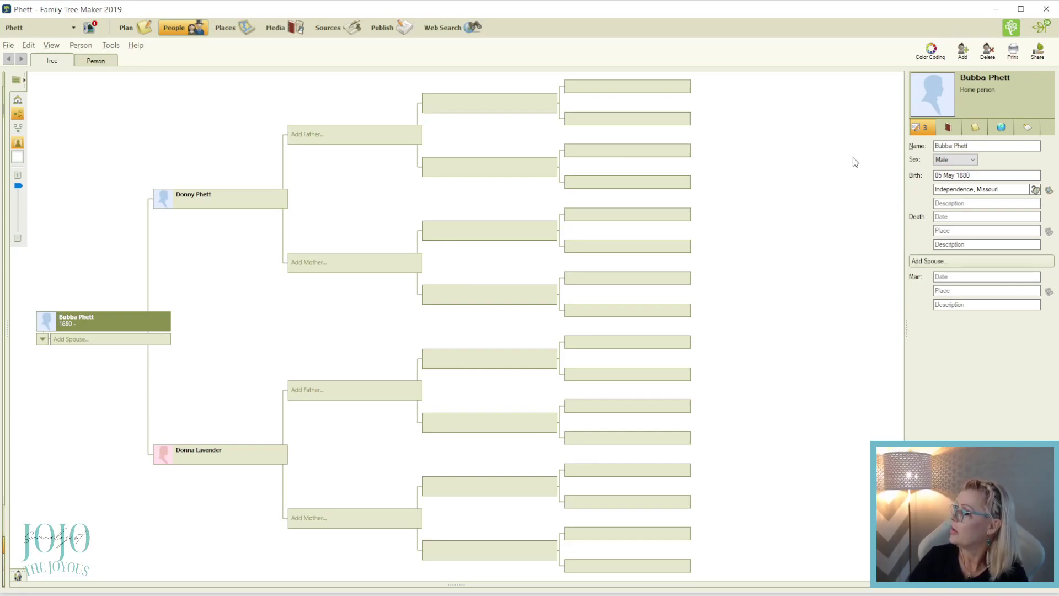
pyautogui.click(964, 204)
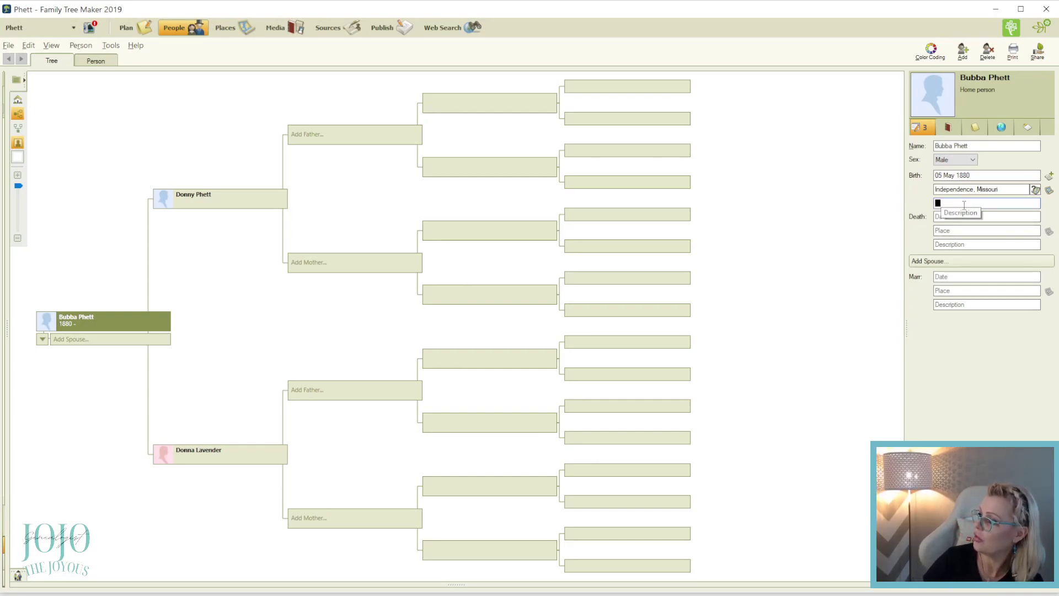
pyautogui.click(996, 216)
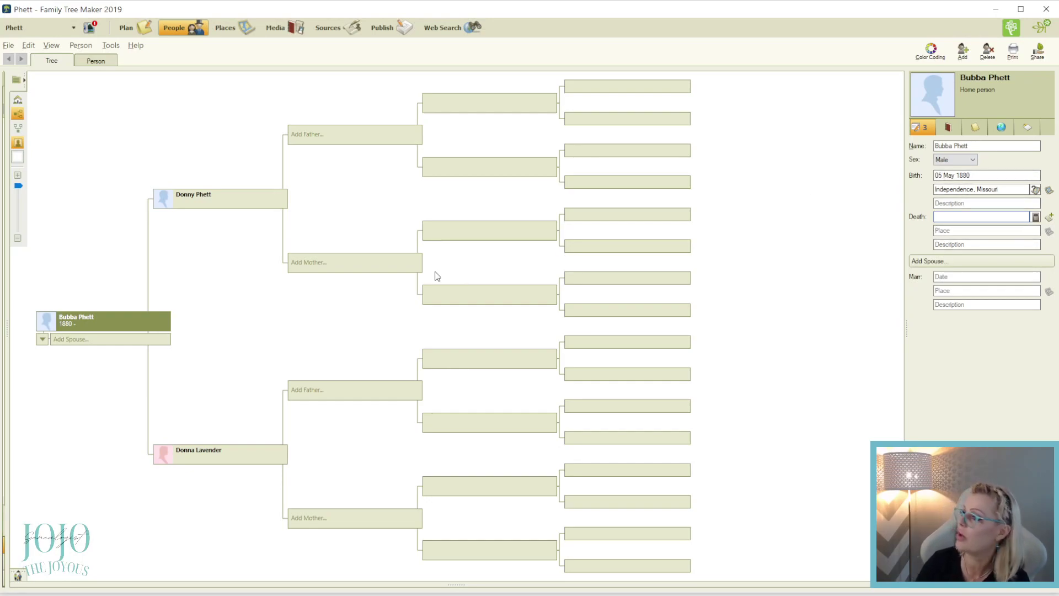
# View the home person's details and try deleting the preferred Name fact, acknowledging the cannot-delete warning.
pyautogui.rightClick(97, 323)
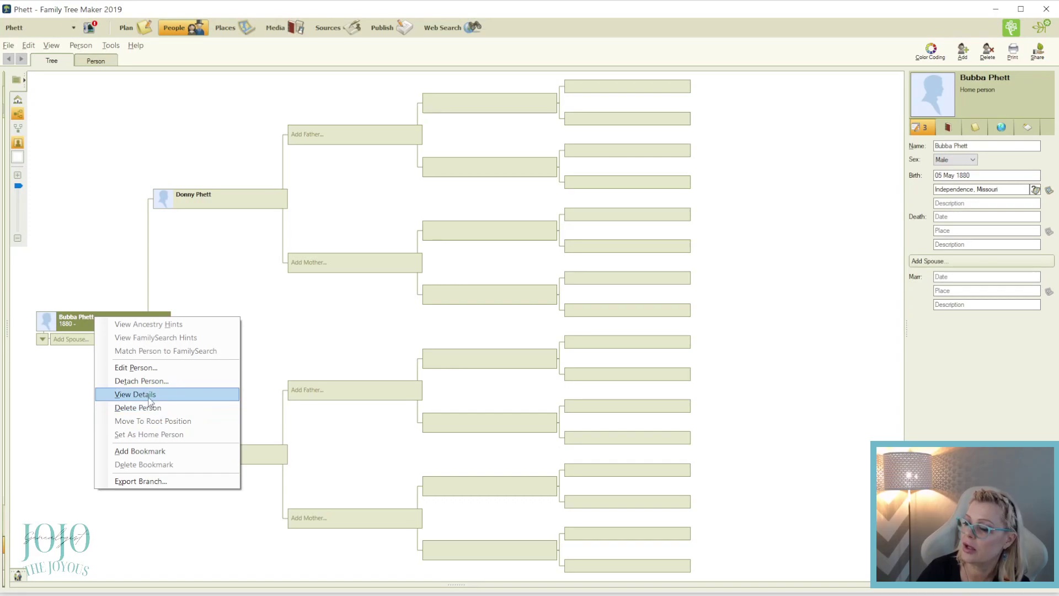
pyautogui.click(135, 395)
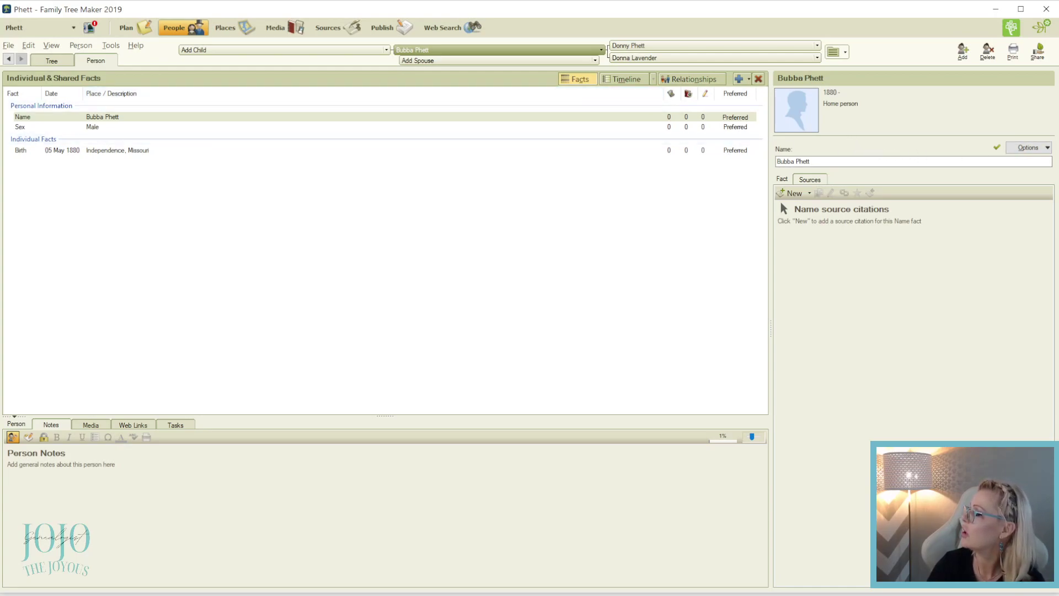
pyautogui.click(1046, 148)
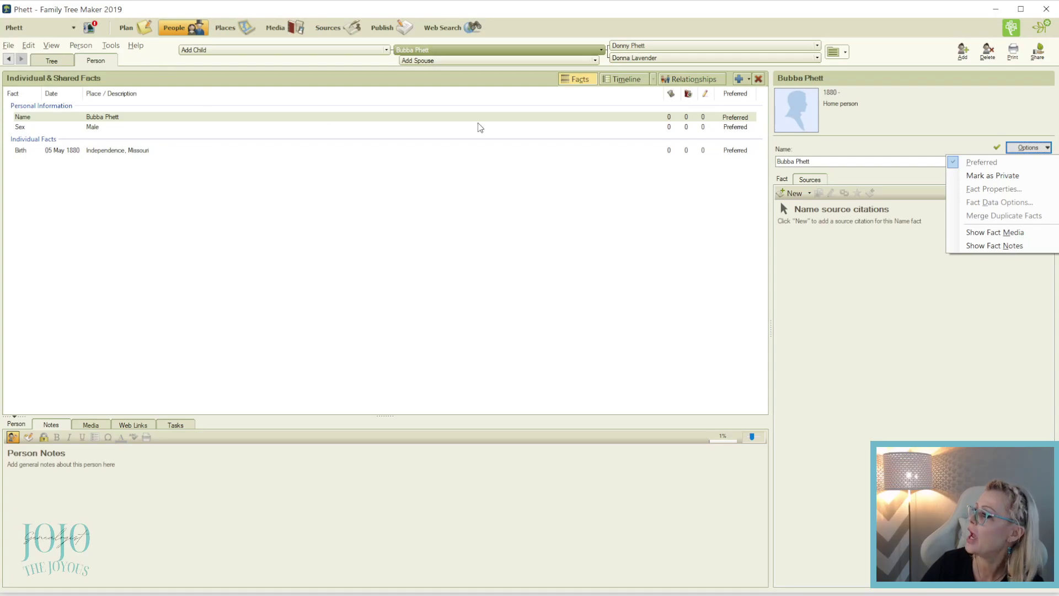
pyautogui.click(760, 79)
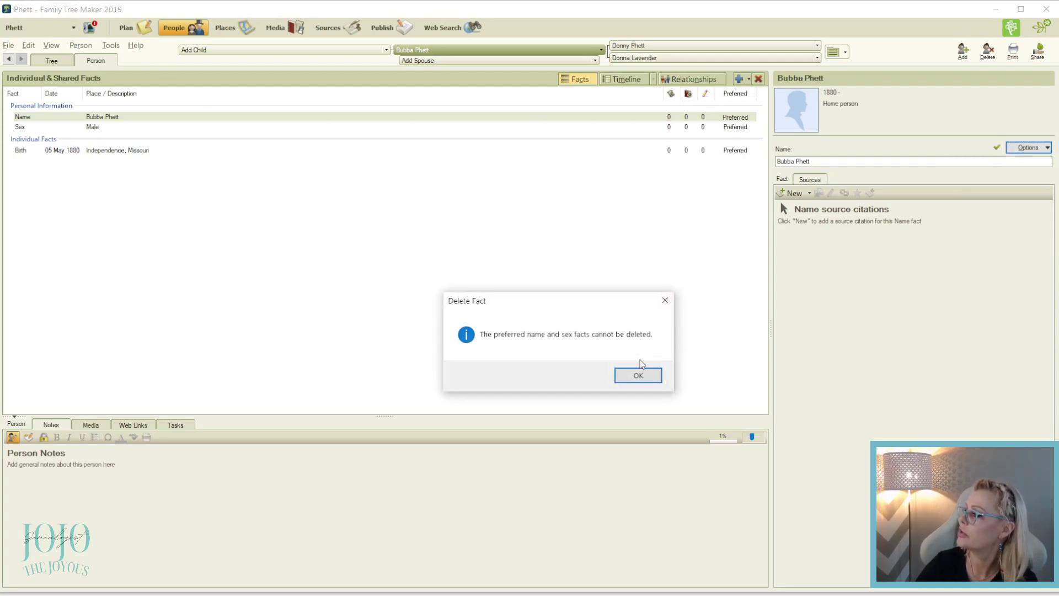
pyautogui.click(651, 377)
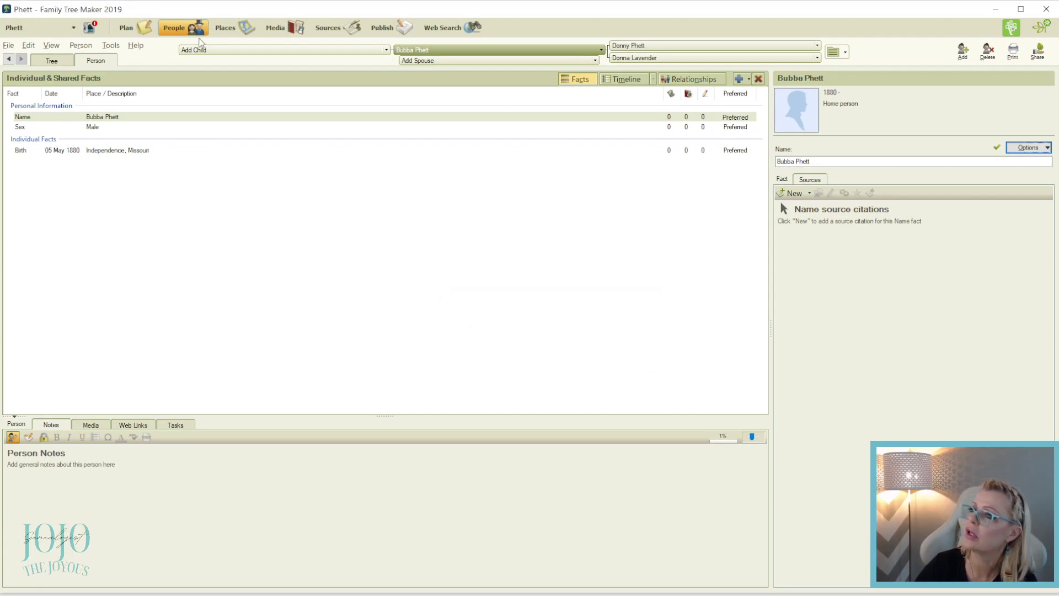
# Return to the Tree tab pedigree and open, then dismiss, the home person's context menu.
pyautogui.click(8, 60)
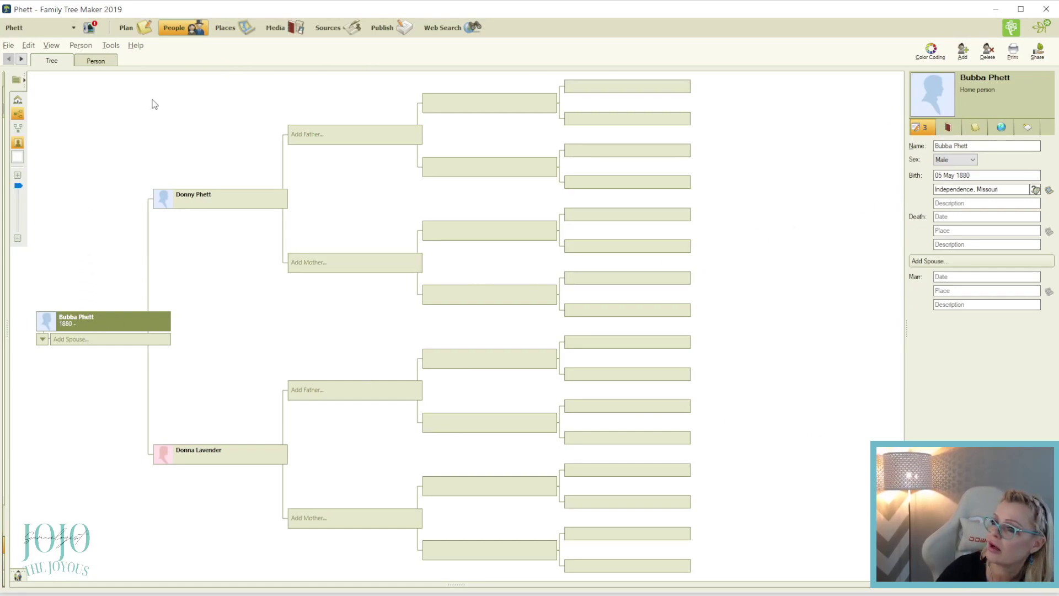
pyautogui.rightClick(77, 325)
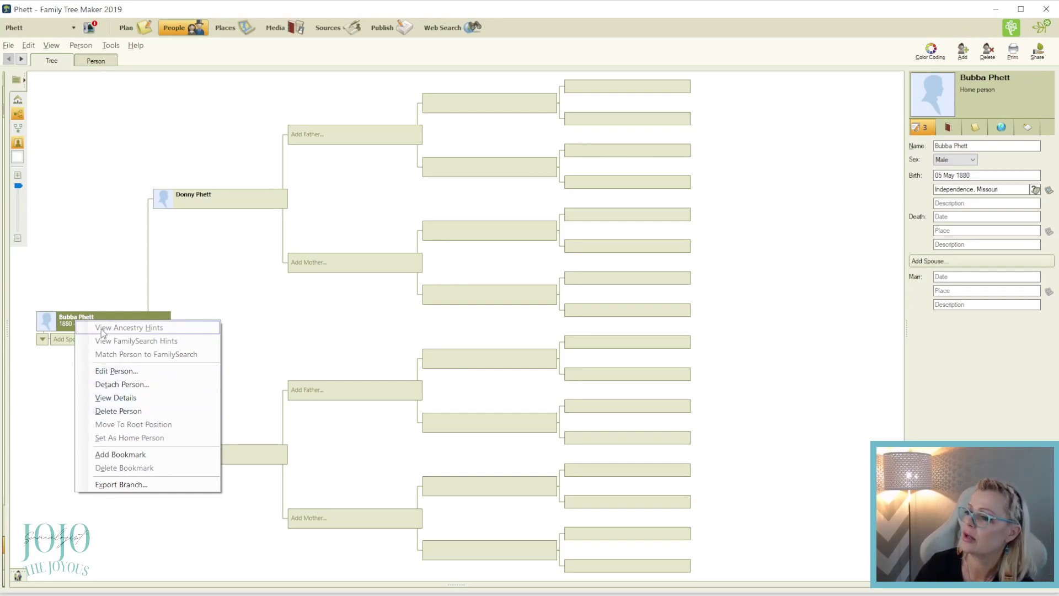
pyautogui.click(64, 331)
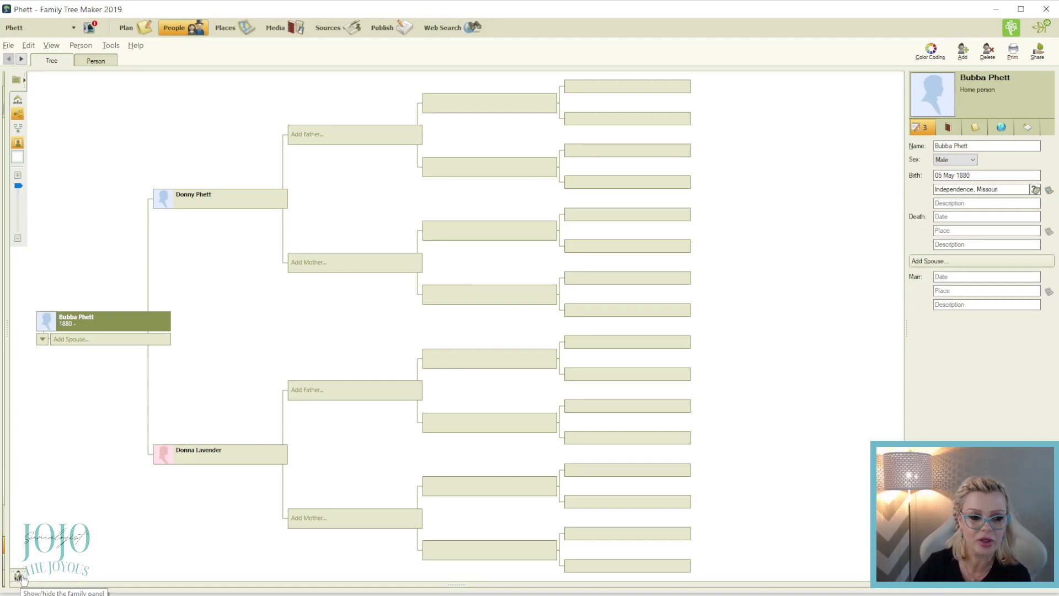
# Show the family panel below the pedigree and open the tree-file chooser listing Phett.ftm.
pyautogui.click(18, 577)
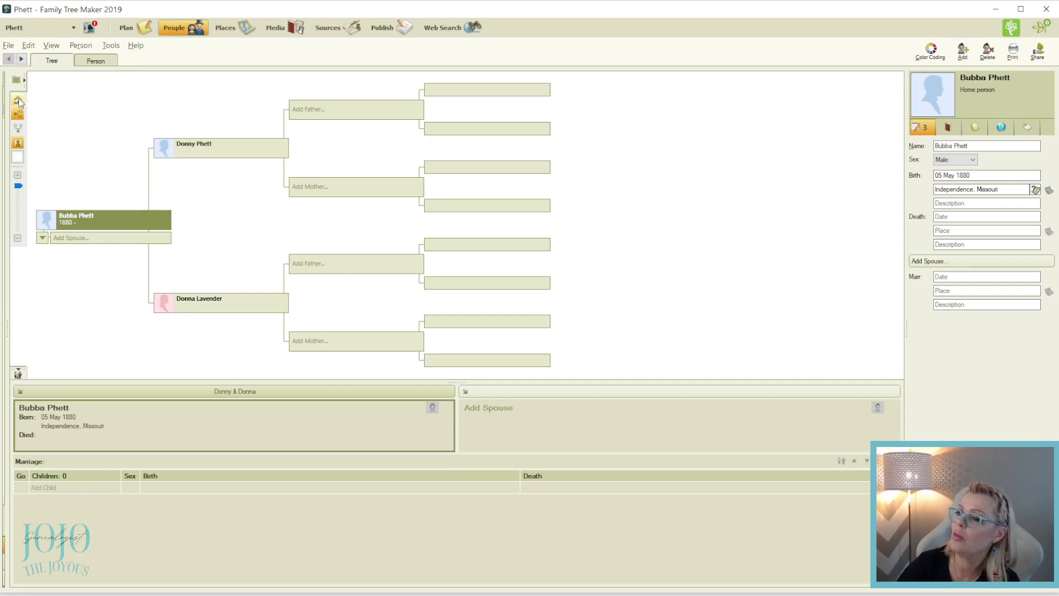
pyautogui.click(8, 46)
pyautogui.click(26, 61)
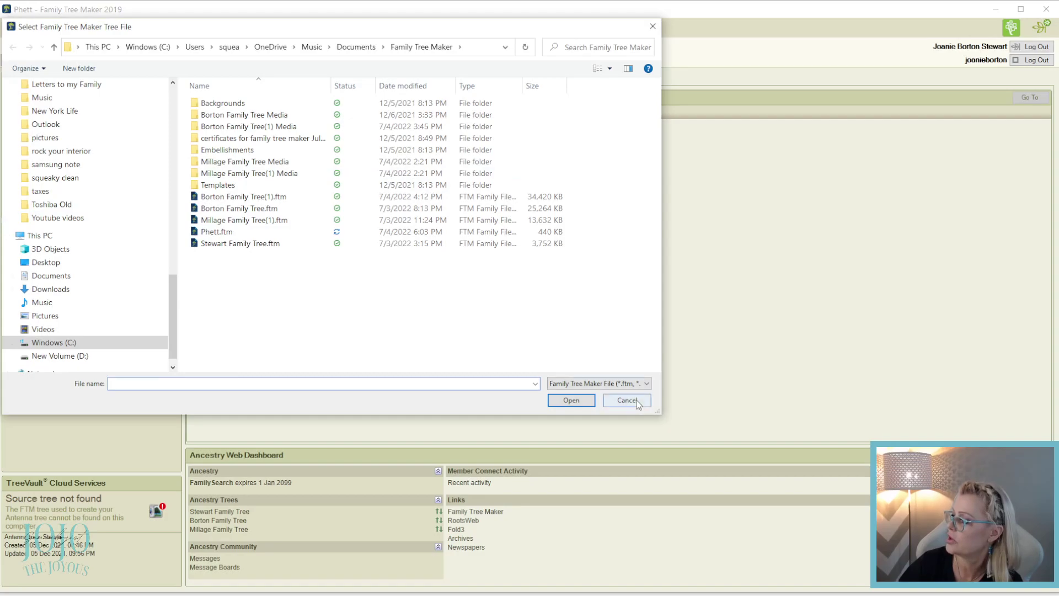
# Cancel the file chooser and switch to the blank Start a New Tree form.
pyautogui.click(637, 403)
pyautogui.click(42, 63)
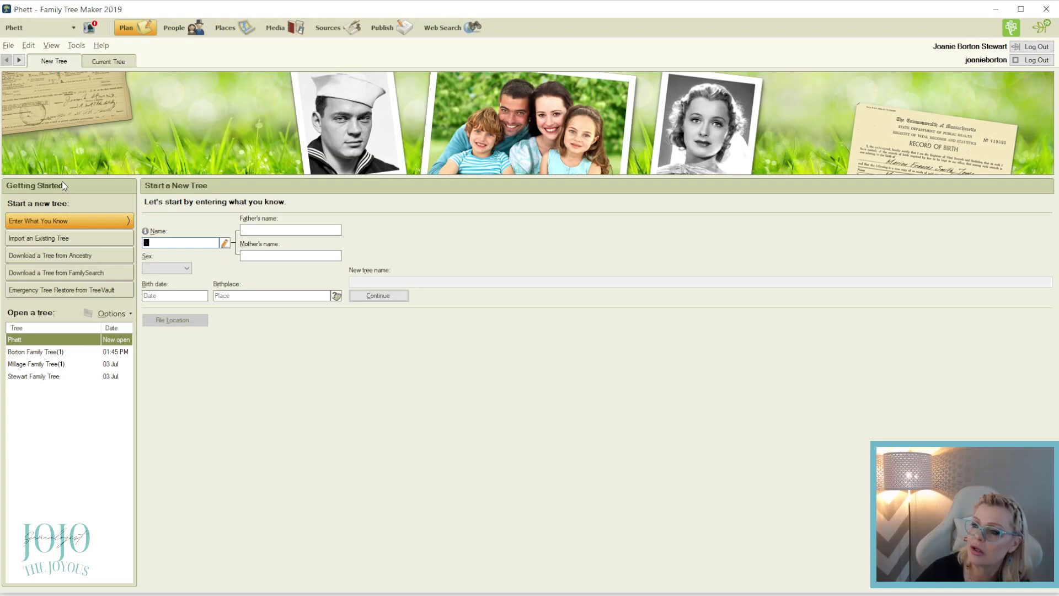
# Browse Import an Existing Tree and Download a Tree from Ancestry, then open the Sort by list.
pyautogui.click(50, 243)
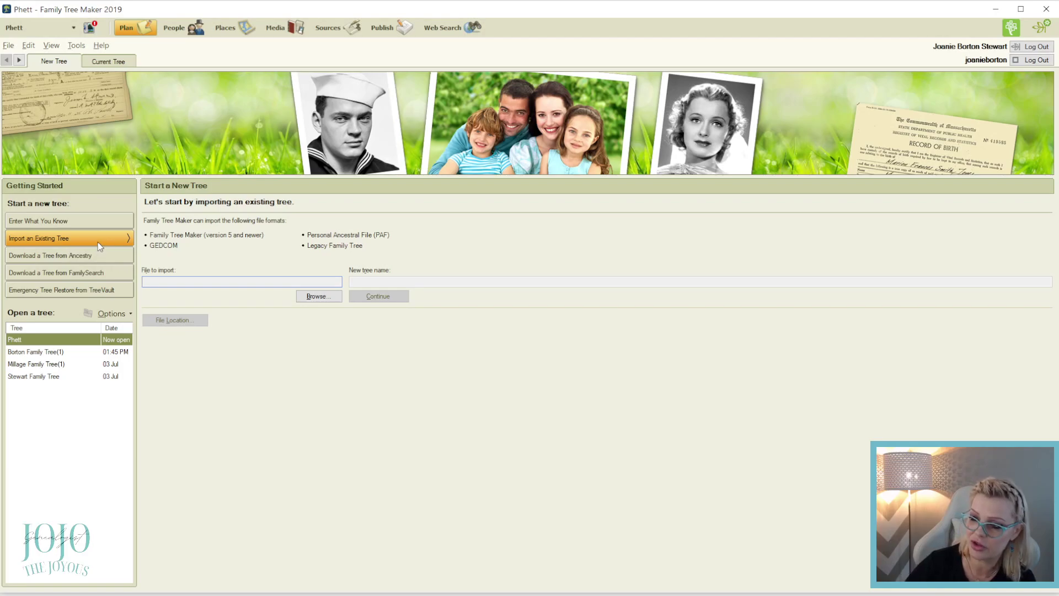
pyautogui.click(81, 256)
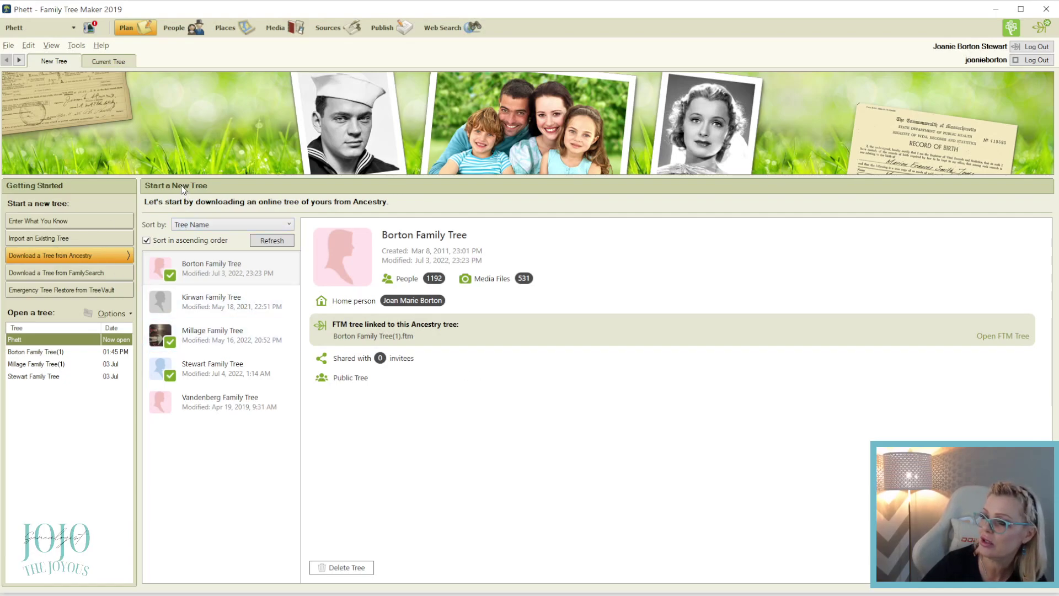
pyautogui.click(196, 225)
# Keep sorting by Tree Name, preview four Ancestry trees' details, then show the FamilySearch download form.
pyautogui.click(196, 236)
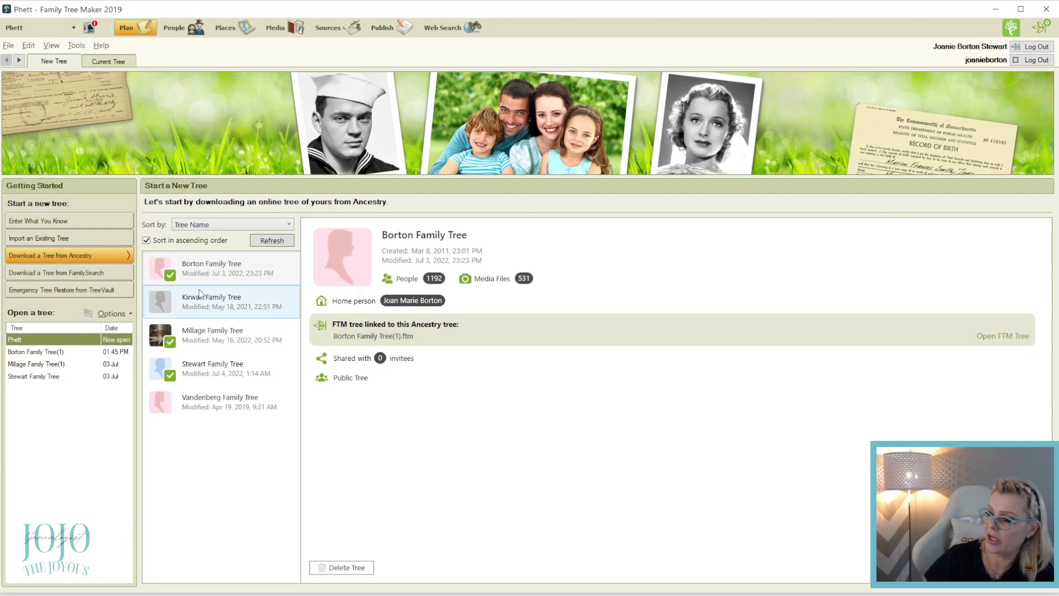
pyautogui.click(217, 330)
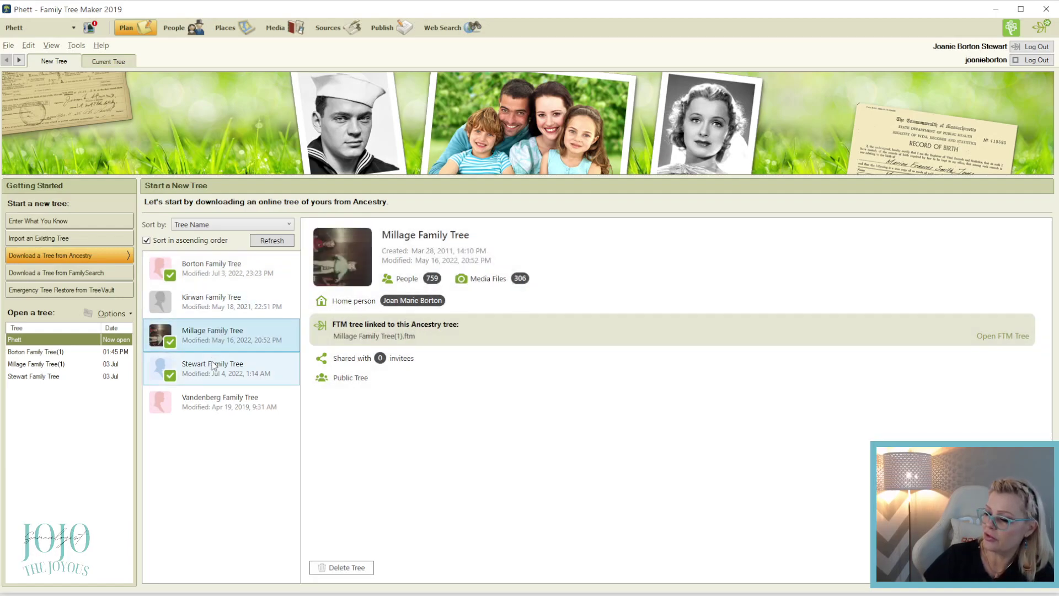
pyautogui.click(210, 371)
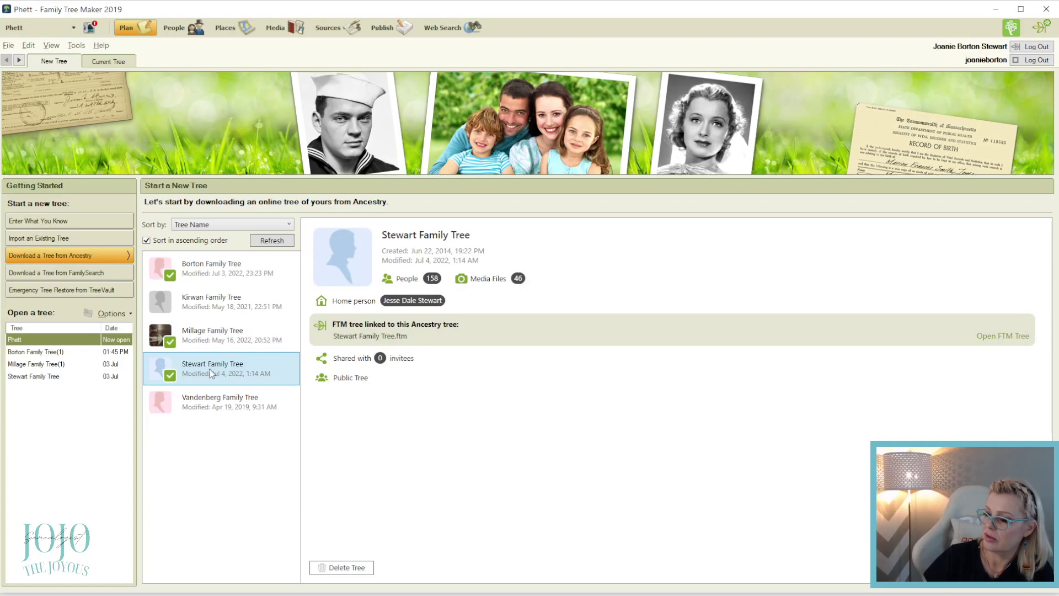
pyautogui.click(239, 298)
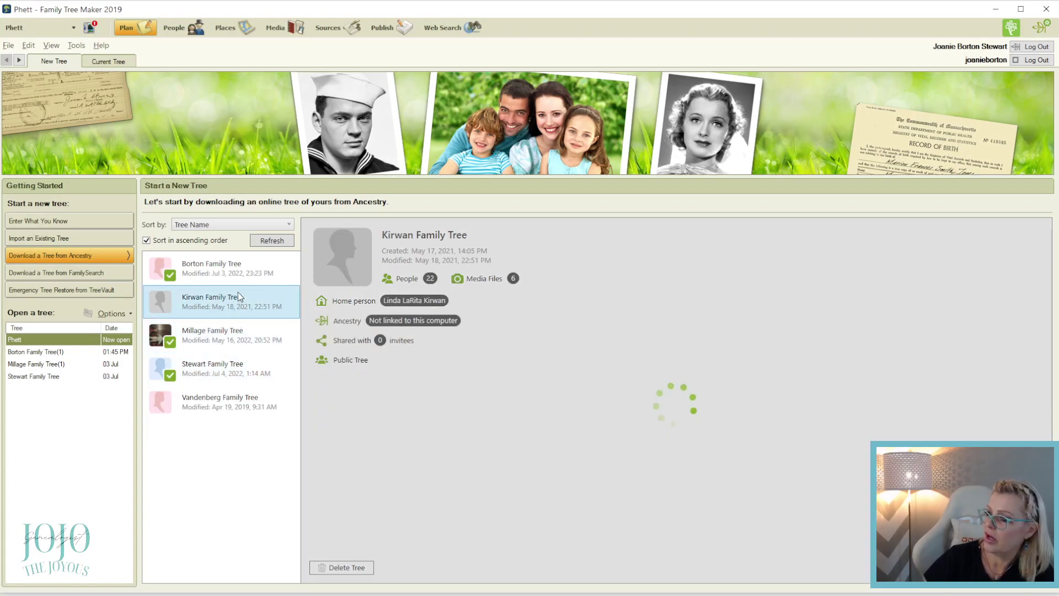
pyautogui.click(237, 271)
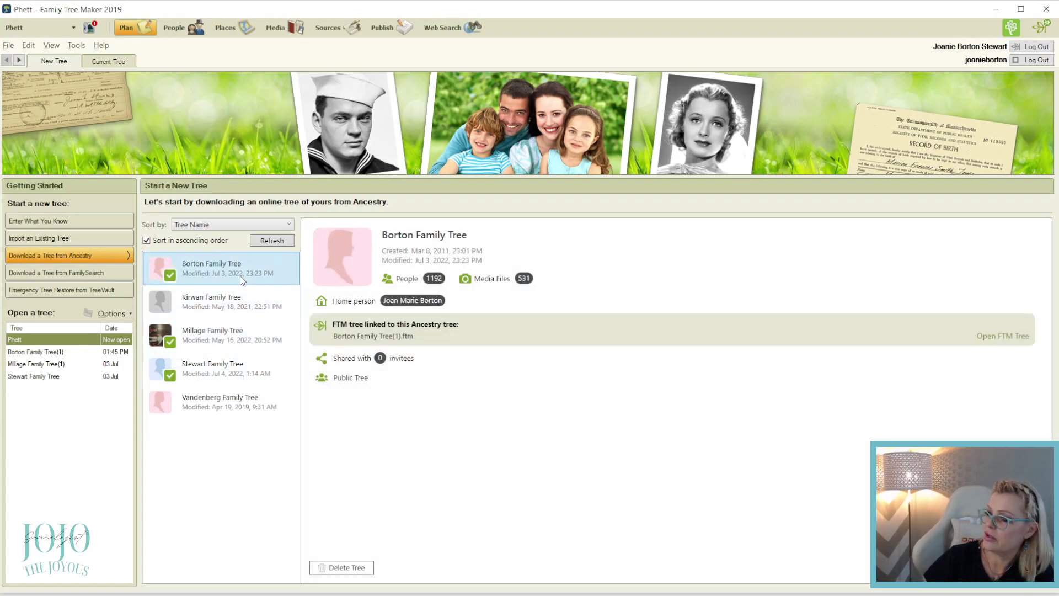
pyautogui.click(64, 272)
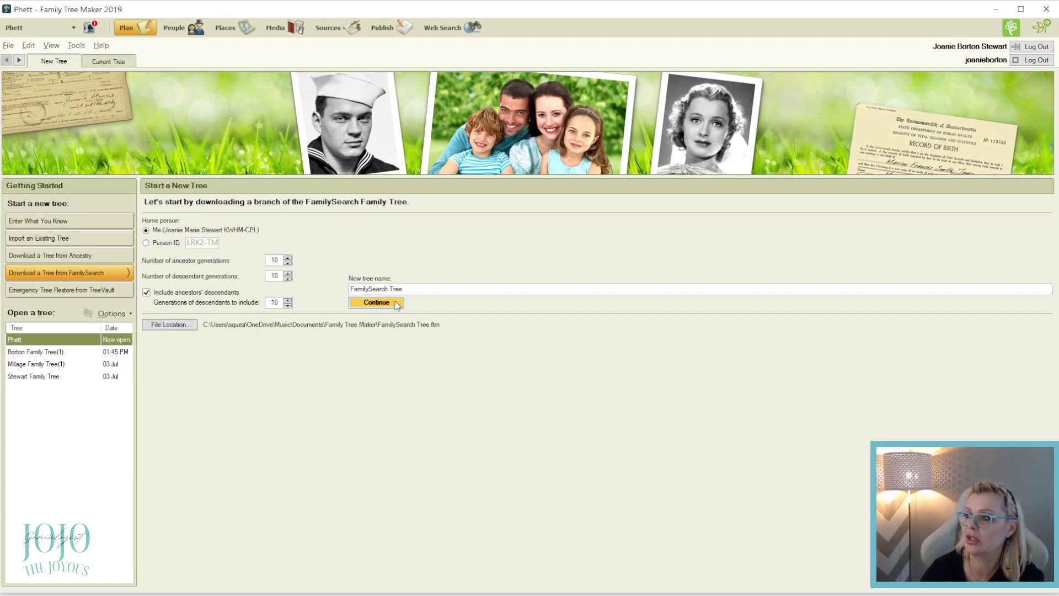
# Look over Emergency Tree Restore and Import an Existing Tree, then return to the Current Tree overview.
pyautogui.click(63, 289)
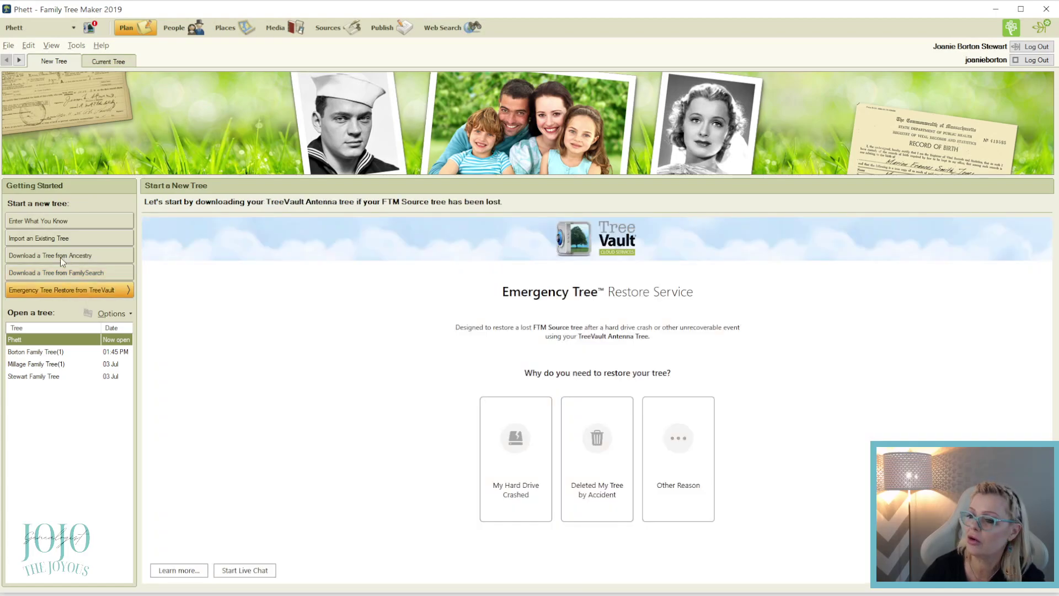
pyautogui.click(60, 239)
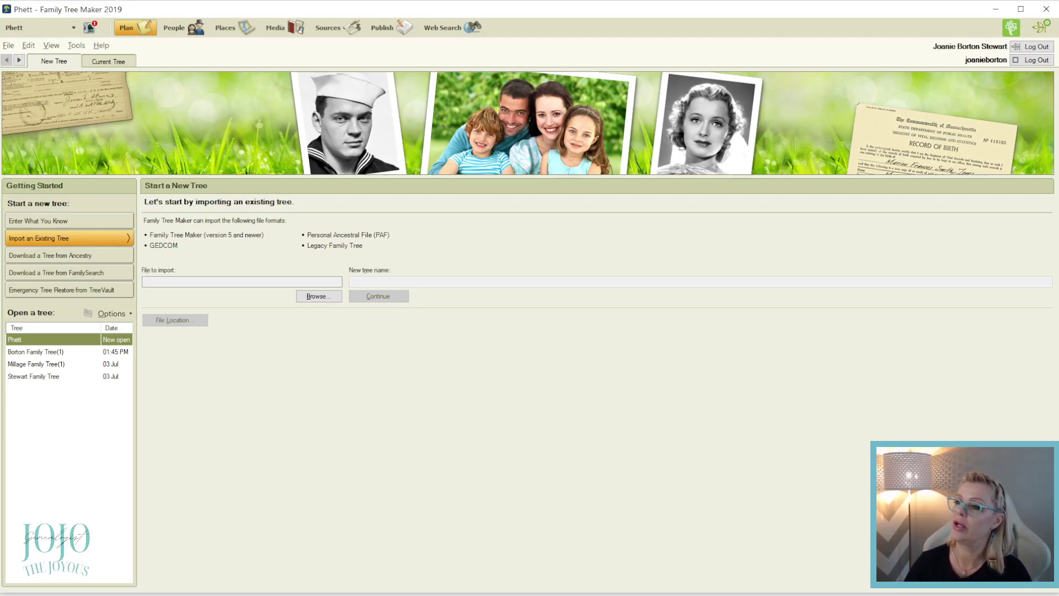
pyautogui.click(114, 63)
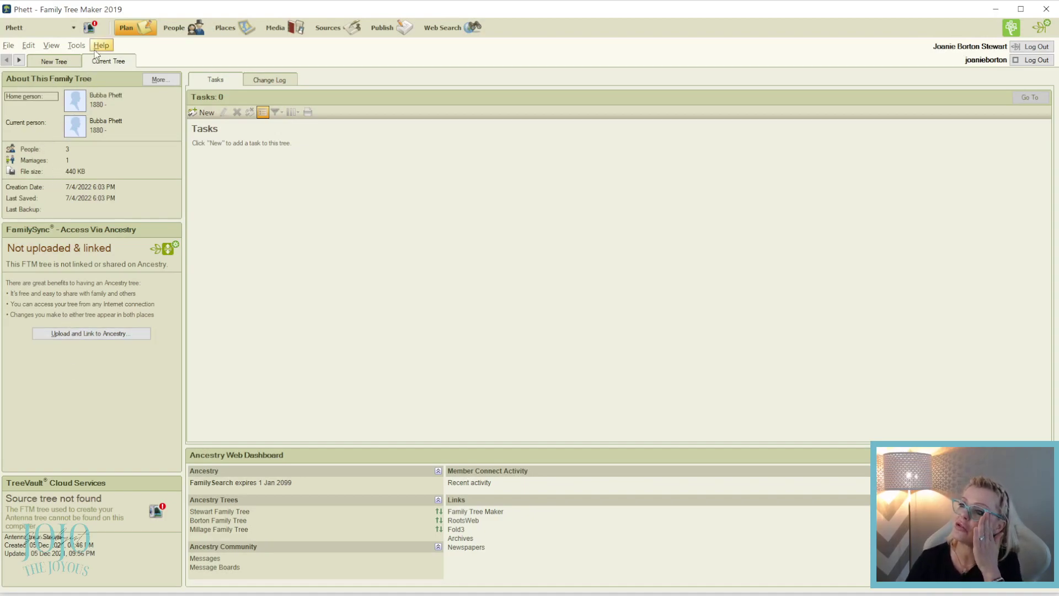
# List the Ancestry trees available to download, start the first one, then cancel without downloading.
pyautogui.click(58, 62)
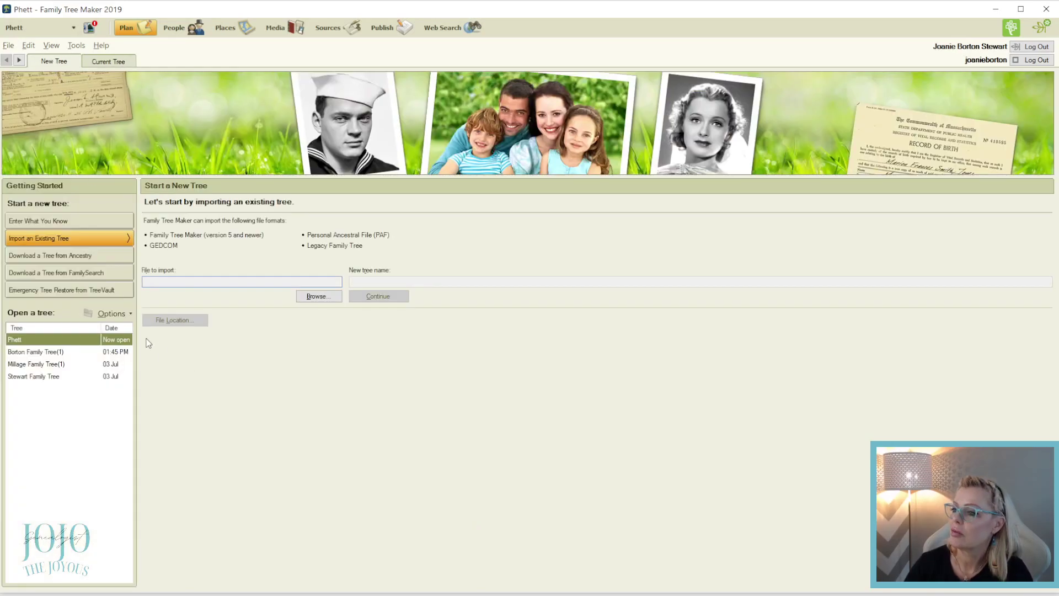
pyautogui.click(64, 255)
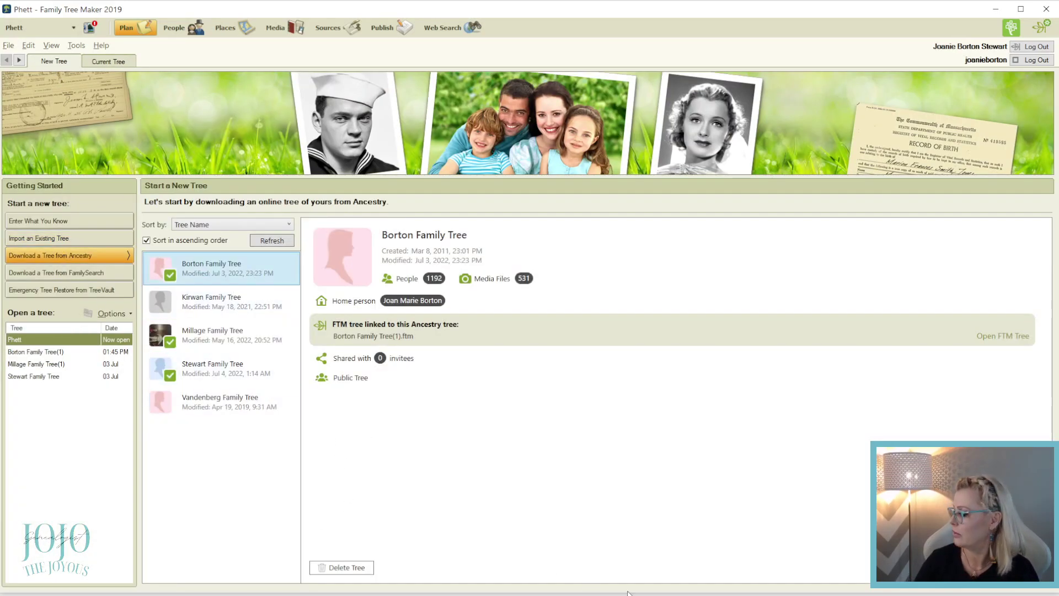
pyautogui.doubleClick(221, 269)
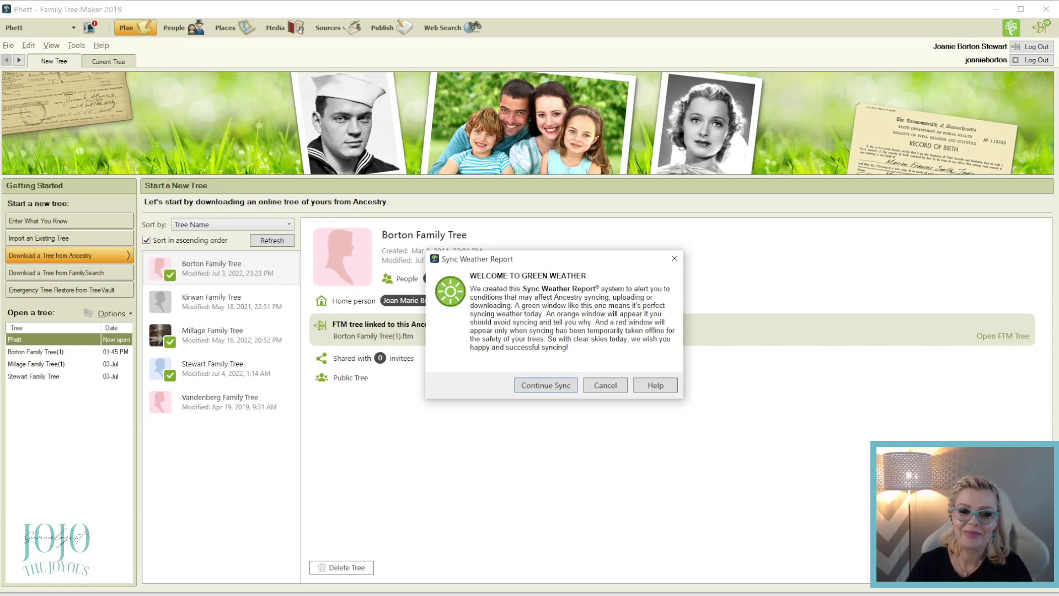
pyautogui.click(528, 386)
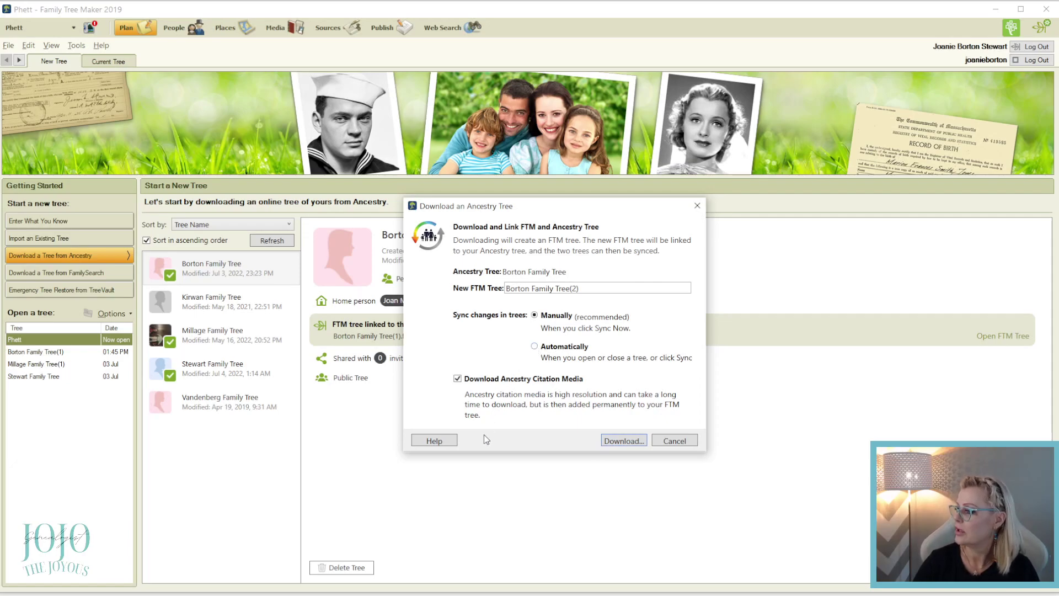
pyautogui.click(674, 442)
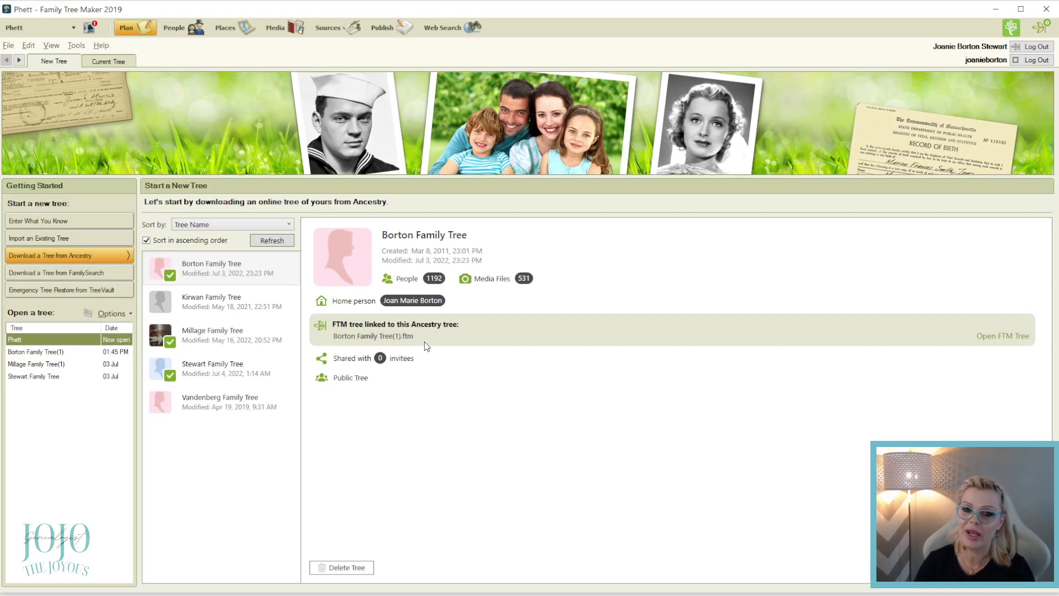